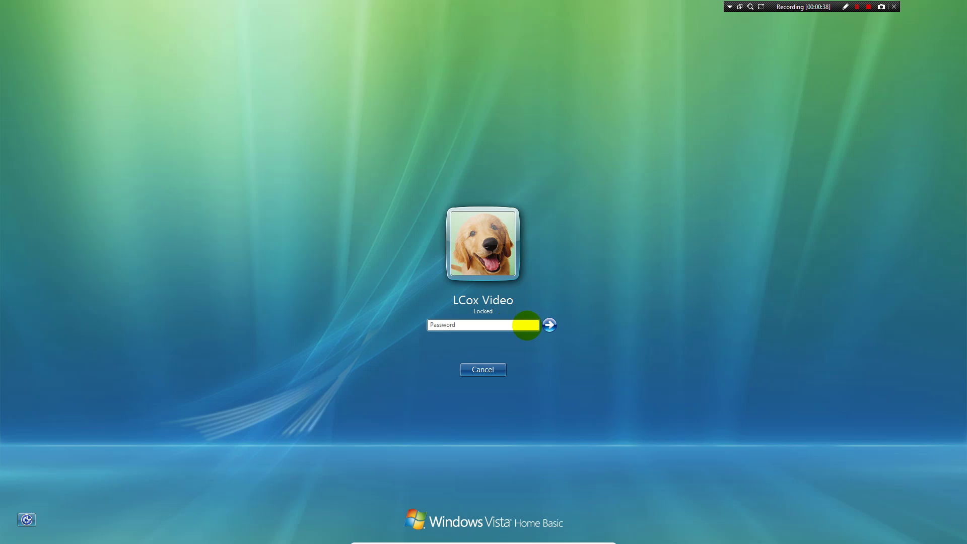
Enter the account password on the Windows lock screen and unlock the session
text(••)
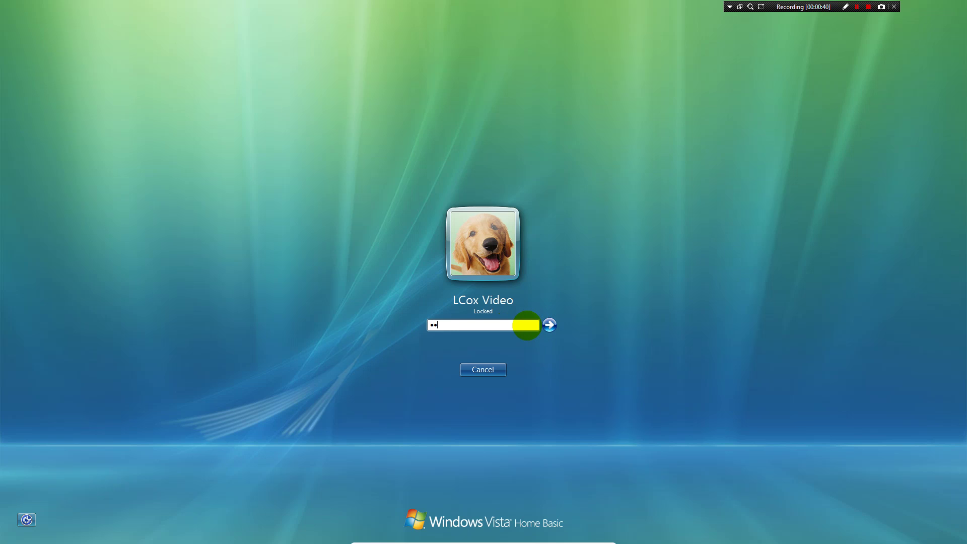
text(••••••)
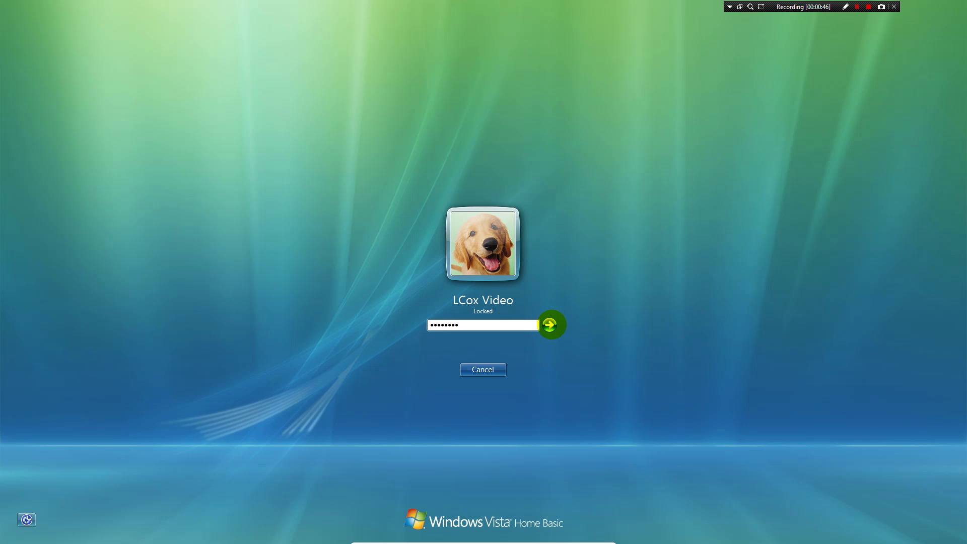
click(549, 324)
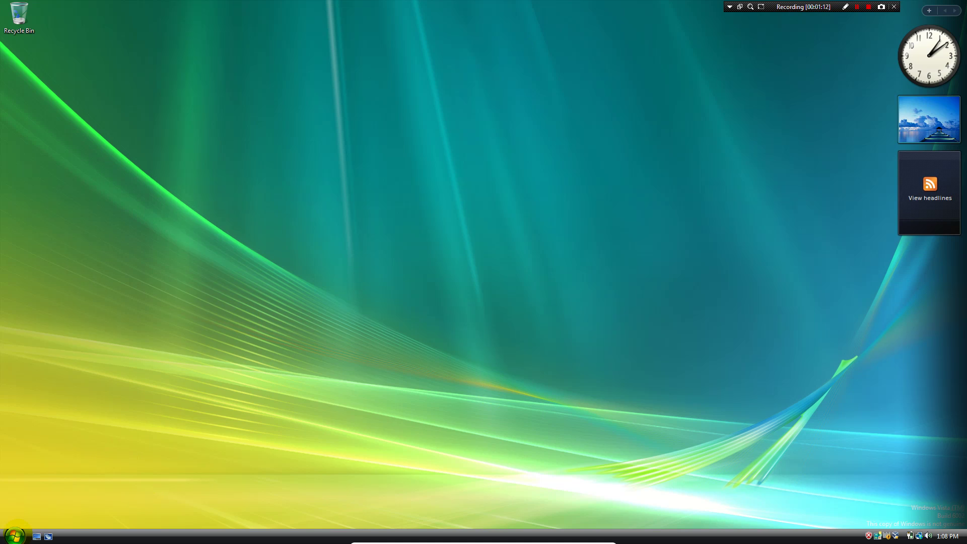
Open WordPad and write "this is a document" in the blank document
click(421, 237)
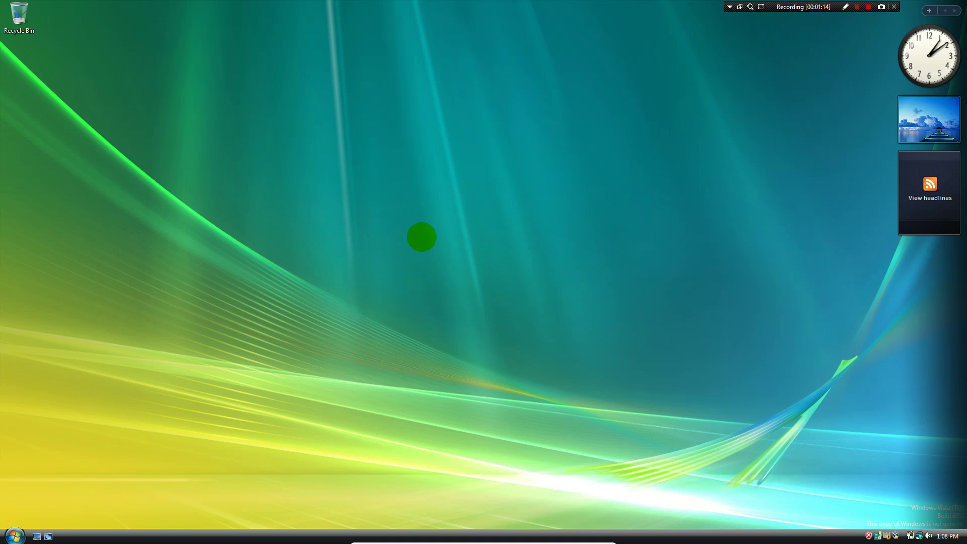
key(super)
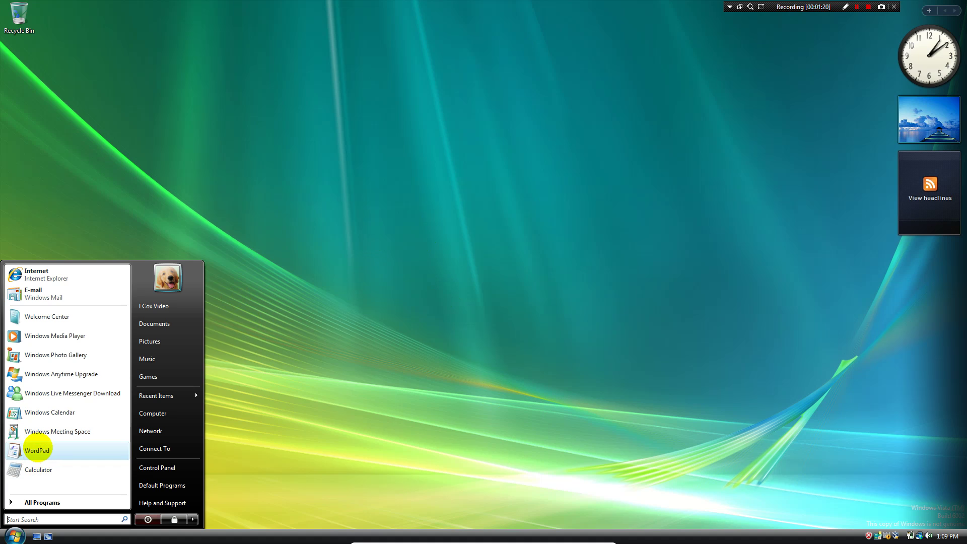
click(38, 448)
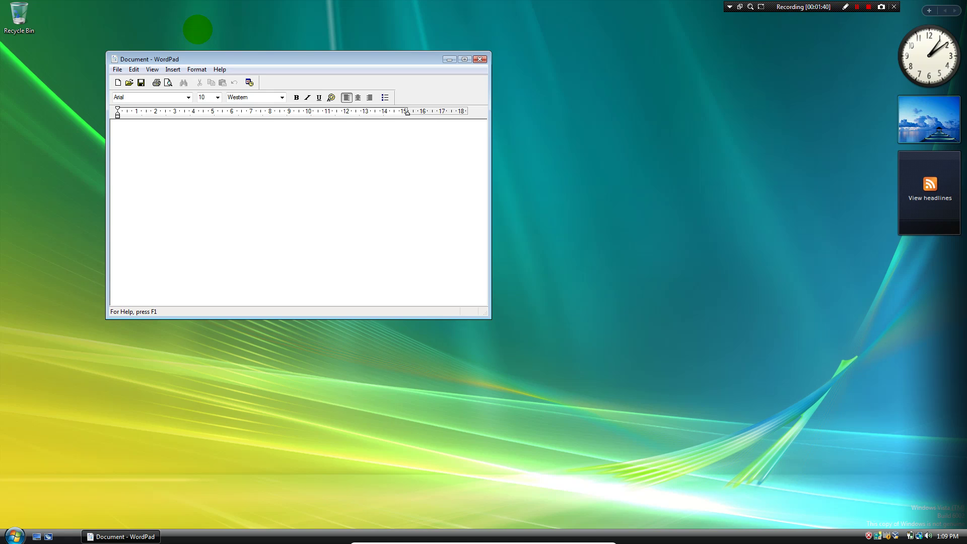
text(this is a document)
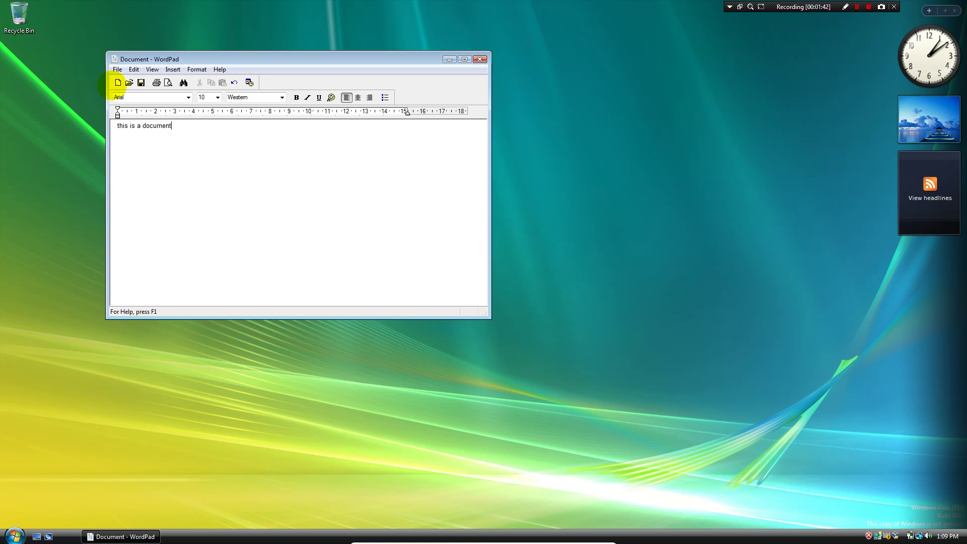
Save the text as Document in Rich Text Format in the Documents folder, replacing the existing file
key(alt)
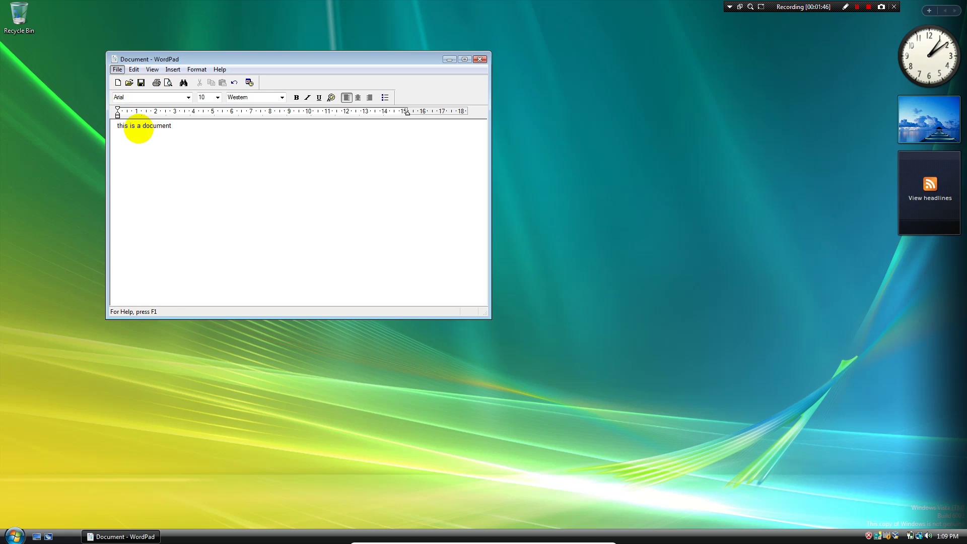
key(f)
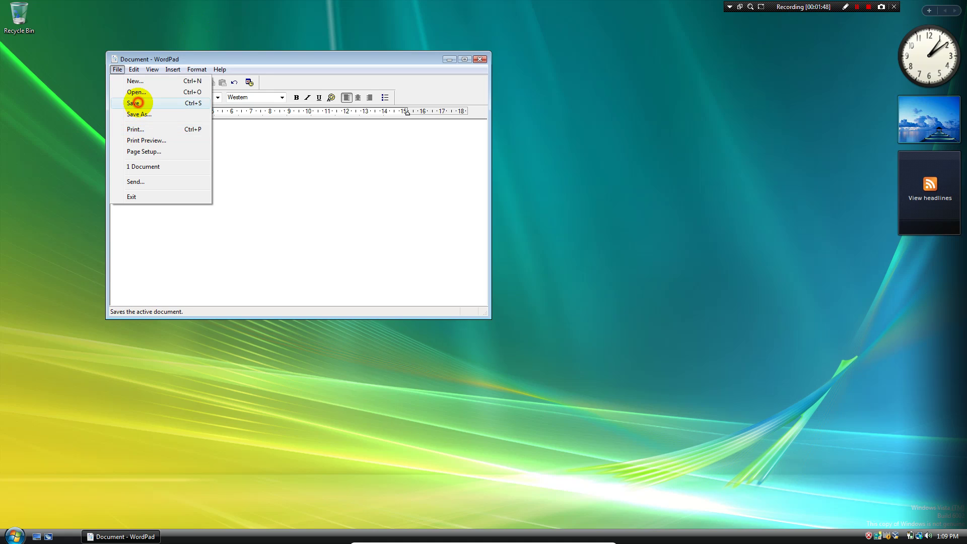
click(133, 102)
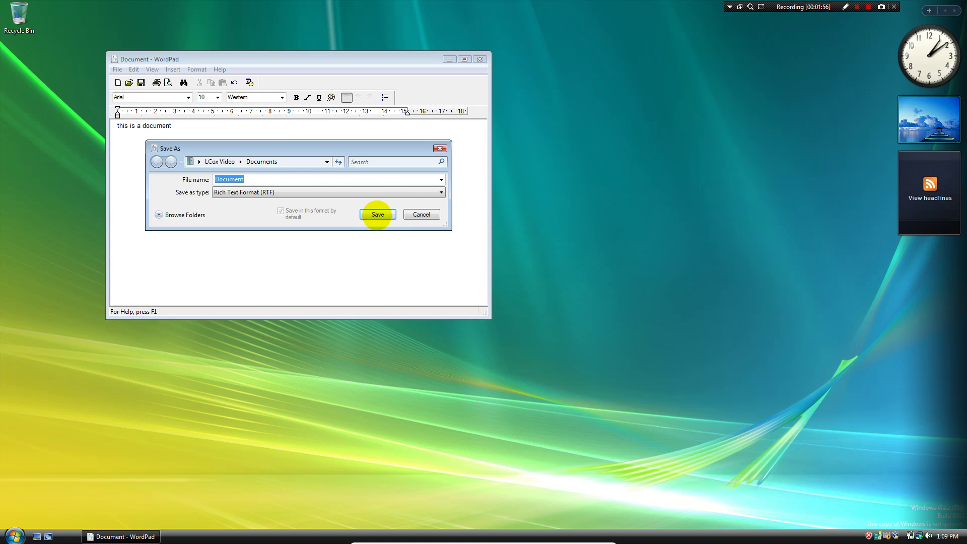
click(377, 215)
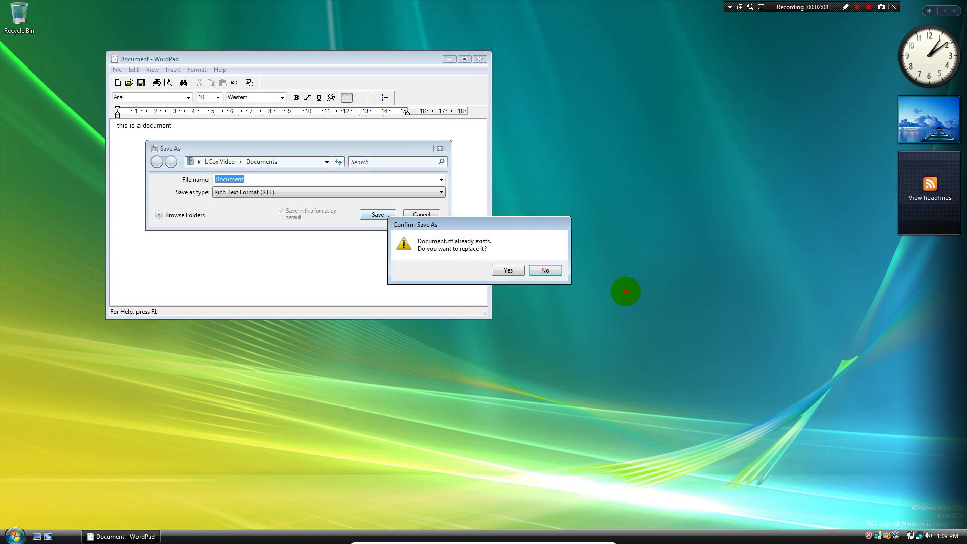
click(276, 252)
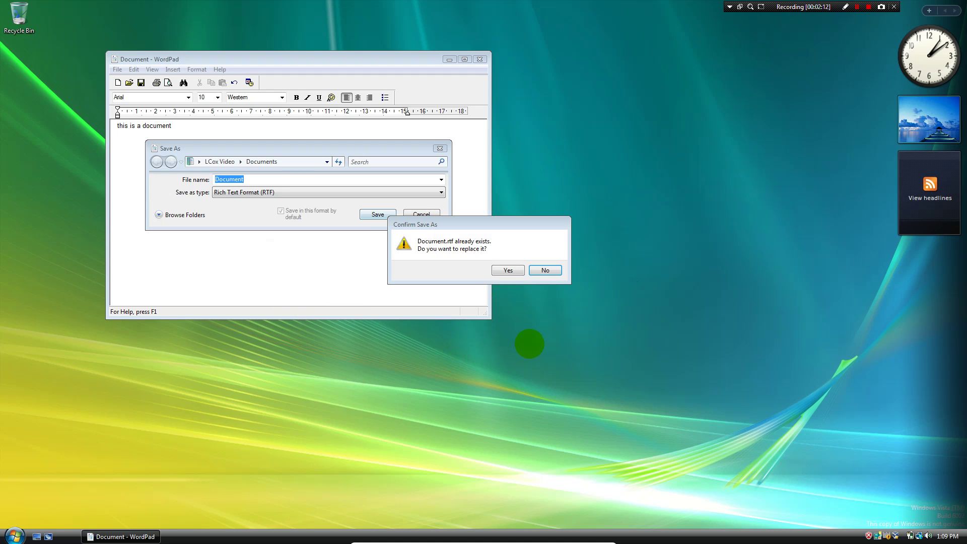
right_click(583, 363)
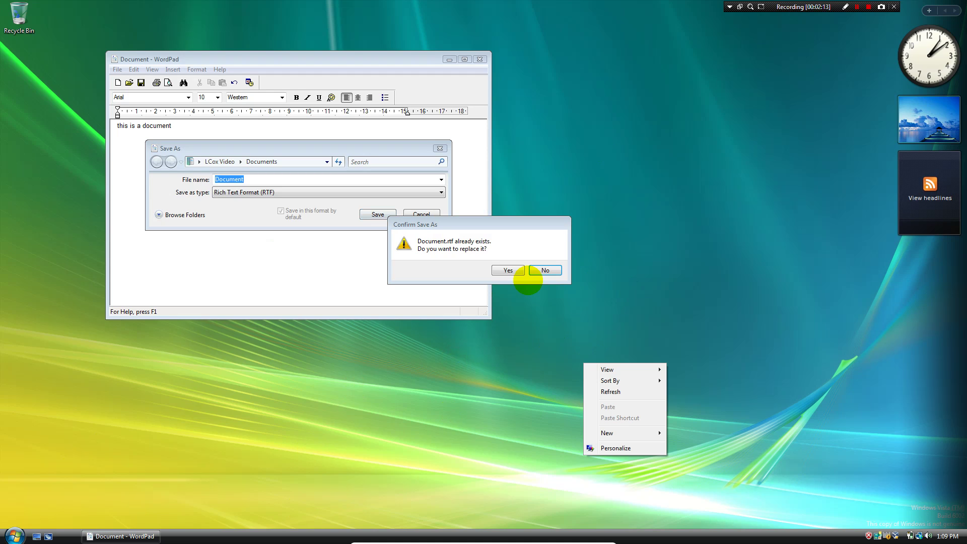
click(508, 272)
click(503, 270)
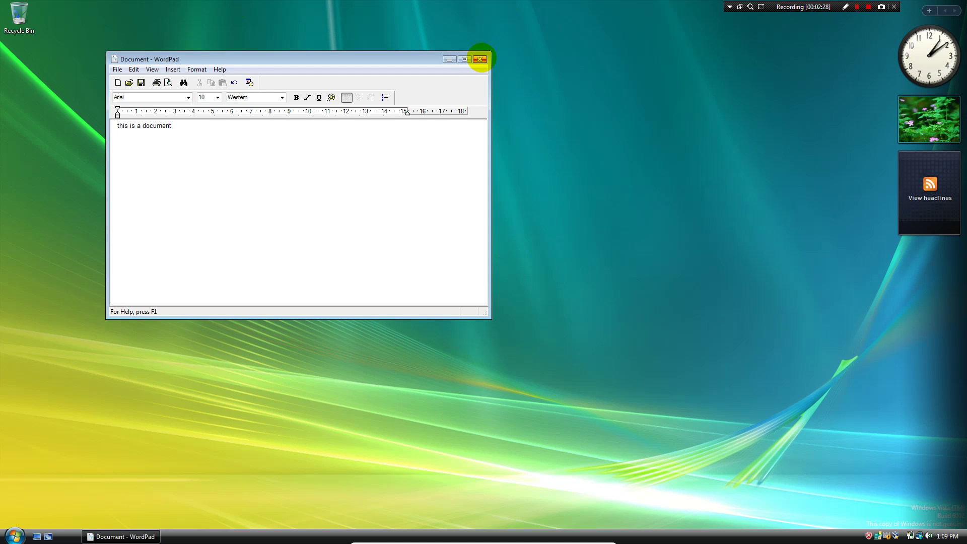
Close WordPad and open the Documents folder
click(479, 59)
click(15, 535)
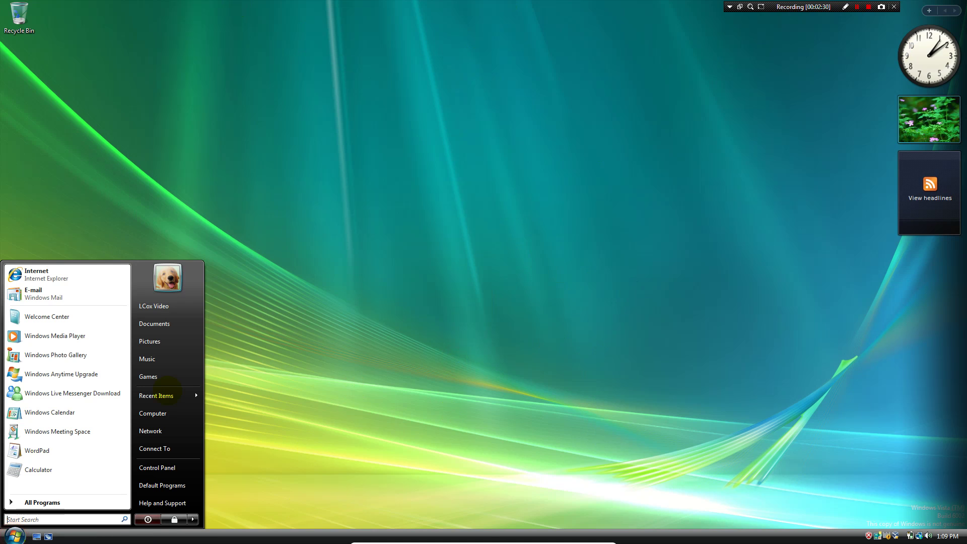
click(264, 173)
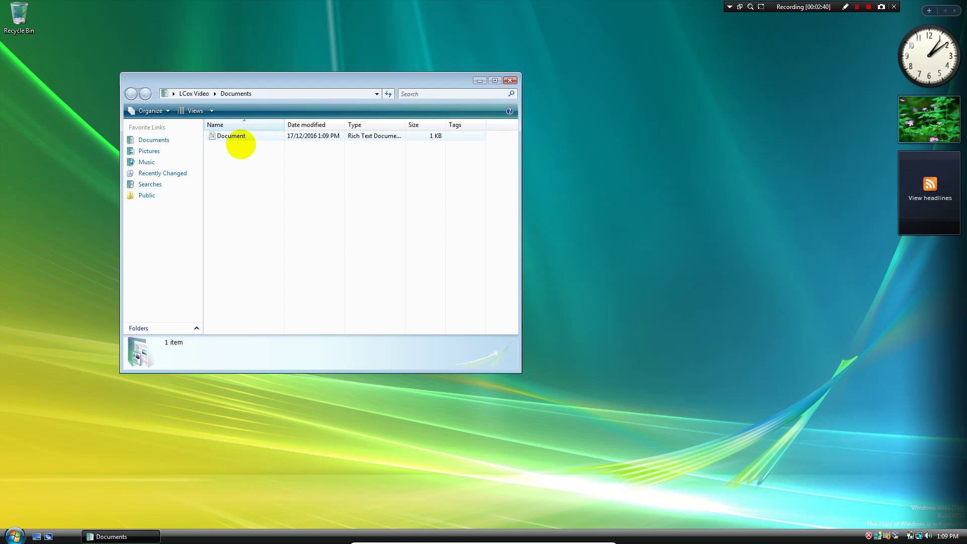
Open the Document file from the Documents folder in WordPad, keeping its file name
click(236, 137)
ctrl+click(240, 139)
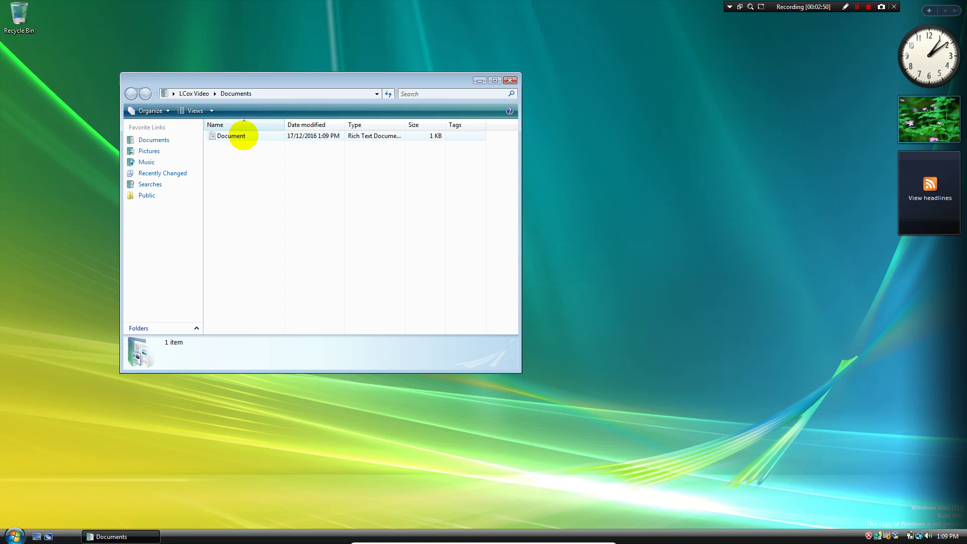
click(244, 136)
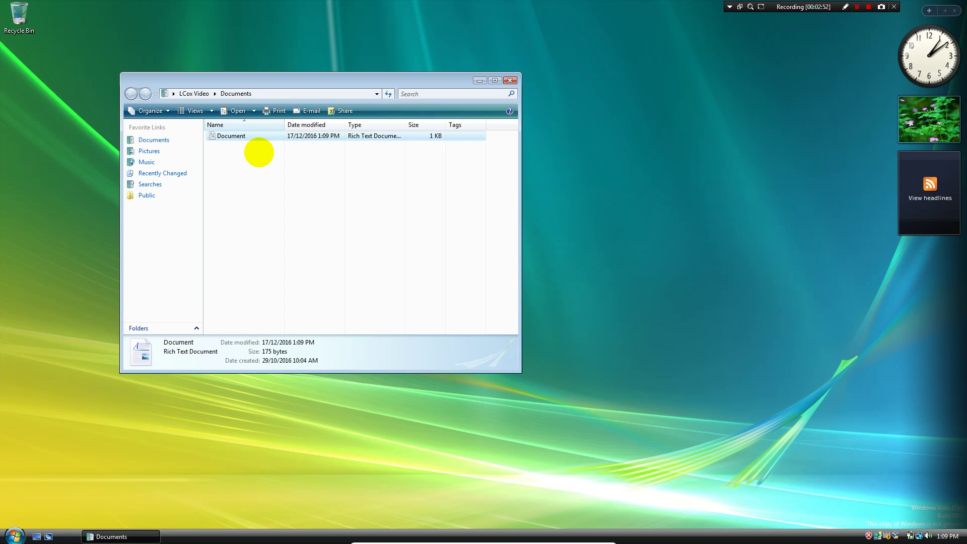
key(F2)
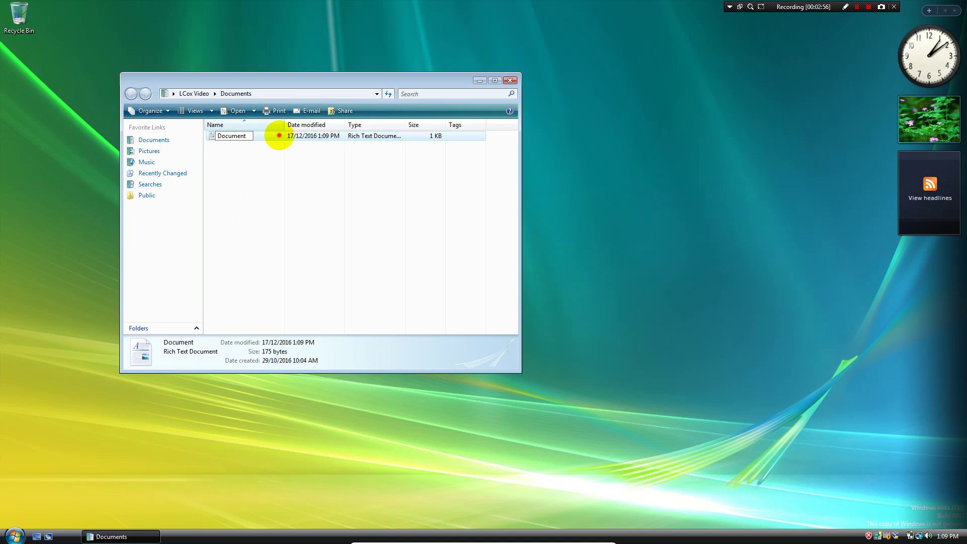
click(279, 136)
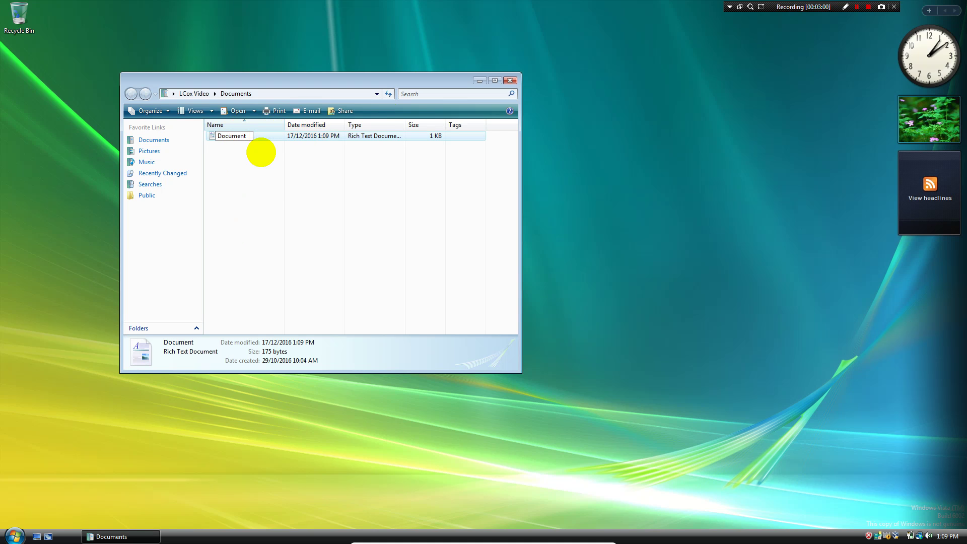
click(256, 164)
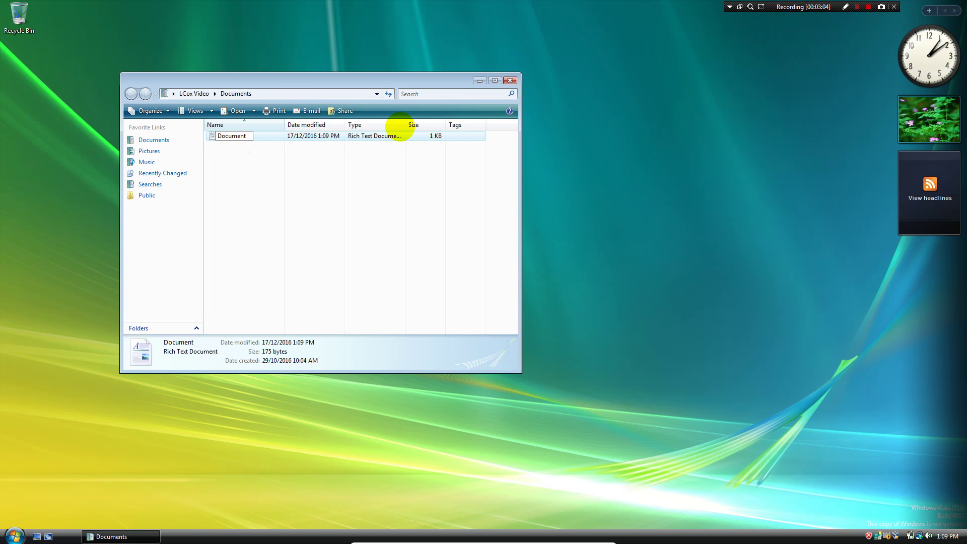
click(386, 135)
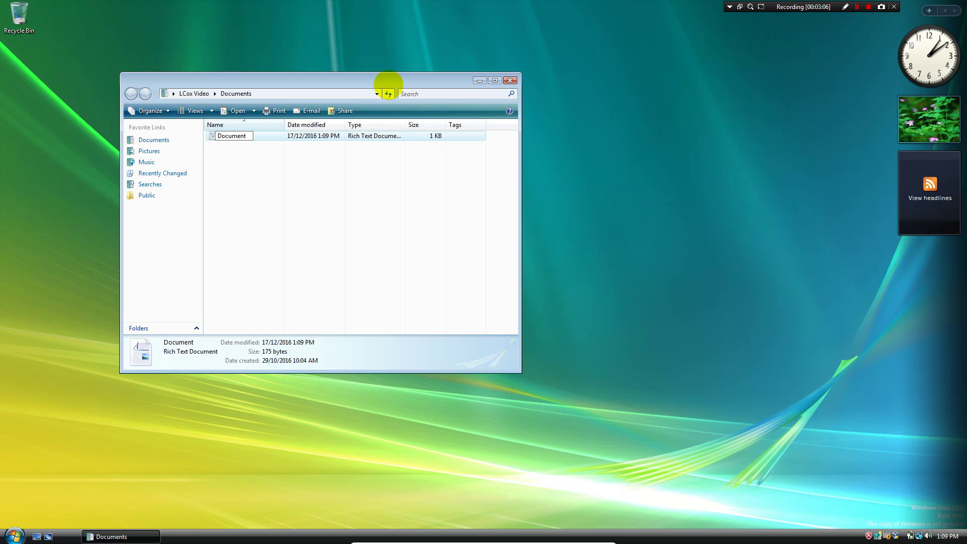
right_click(446, 62)
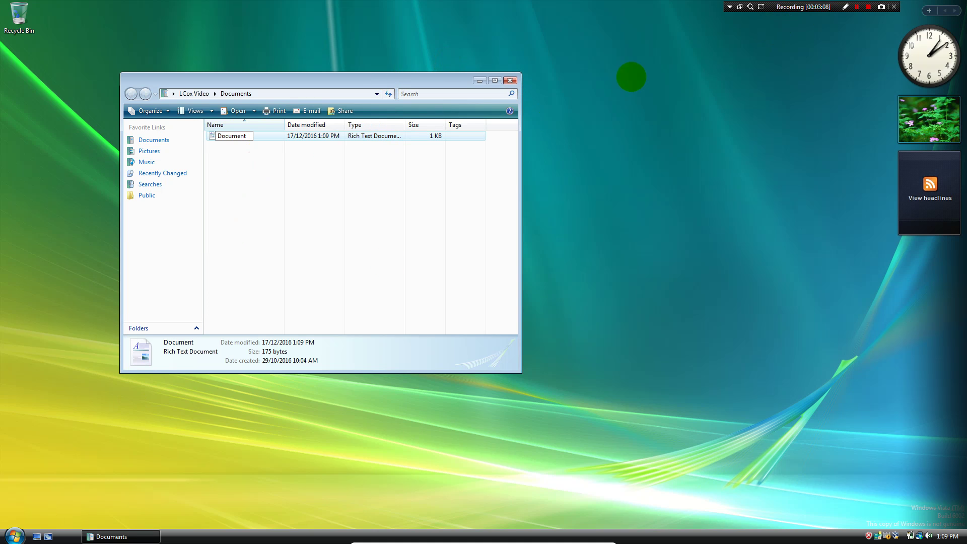
key(Return)
key(Return)
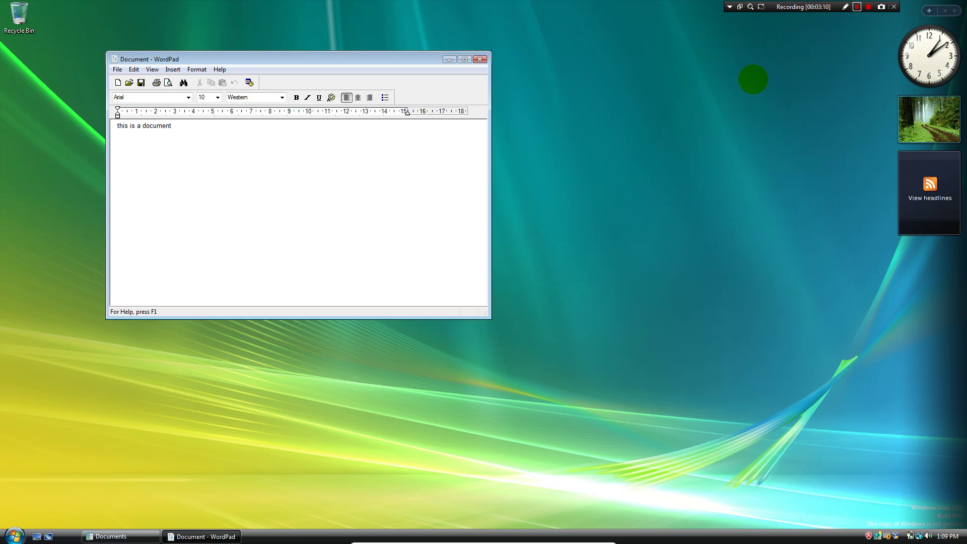
Move the WordPad window across the desktop, and close it
click(254, 31)
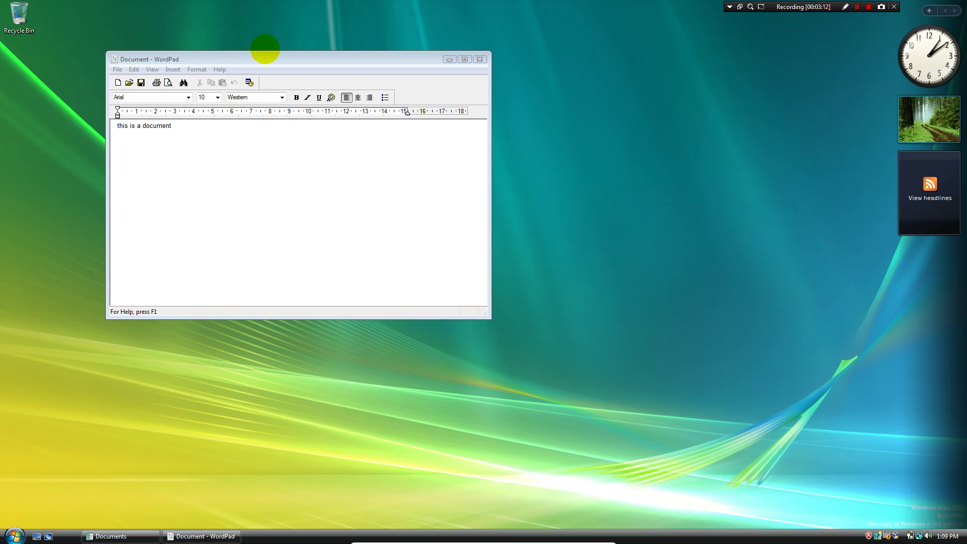
click(259, 55)
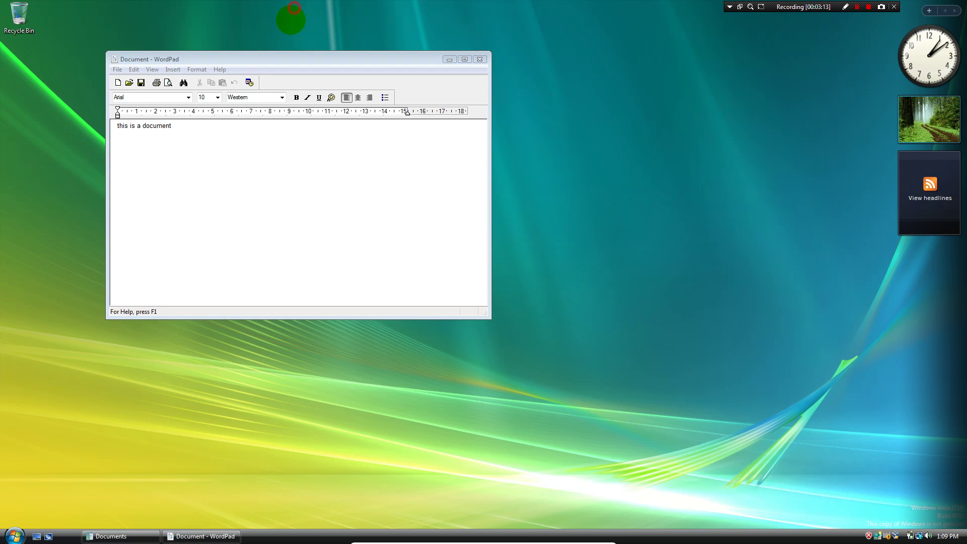
drag(296, 61, 304, 38)
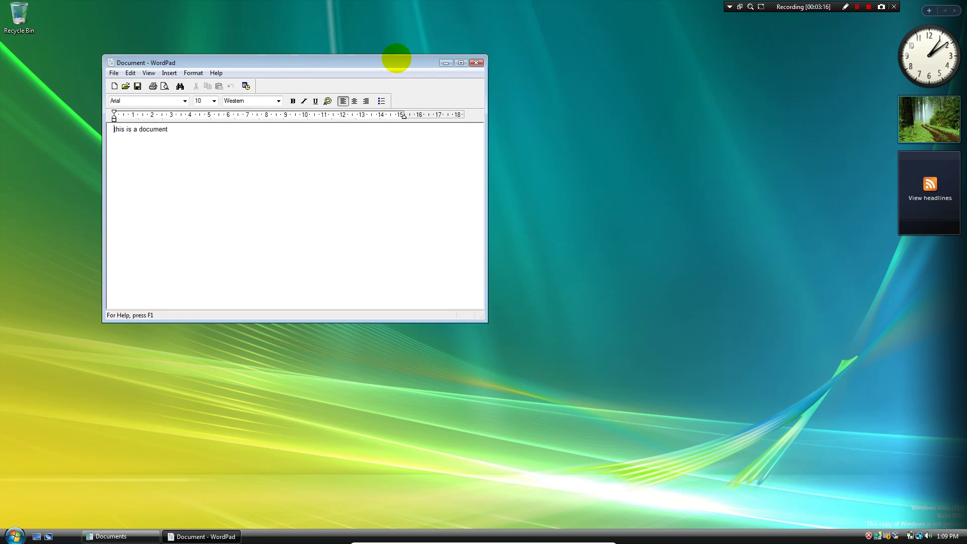
drag(485, 41, 564, 61)
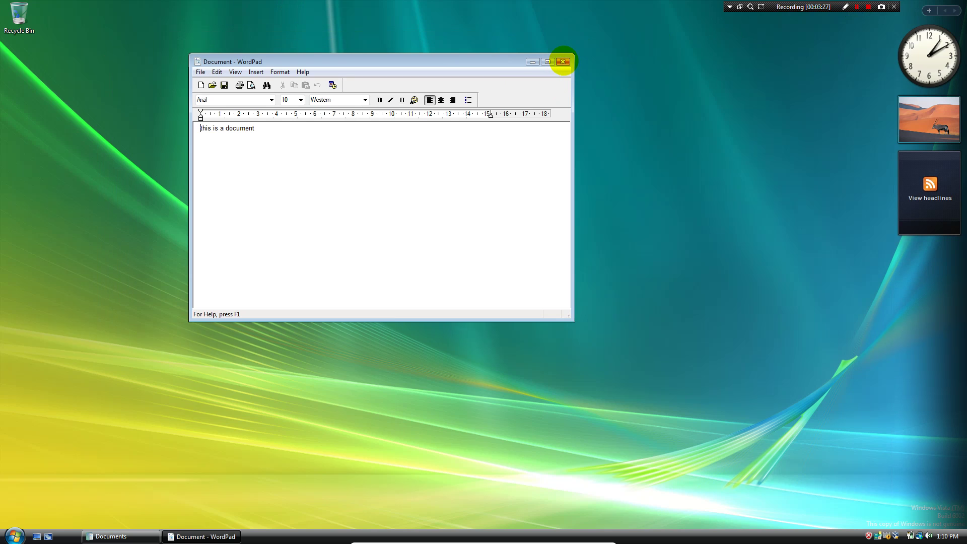
click(563, 62)
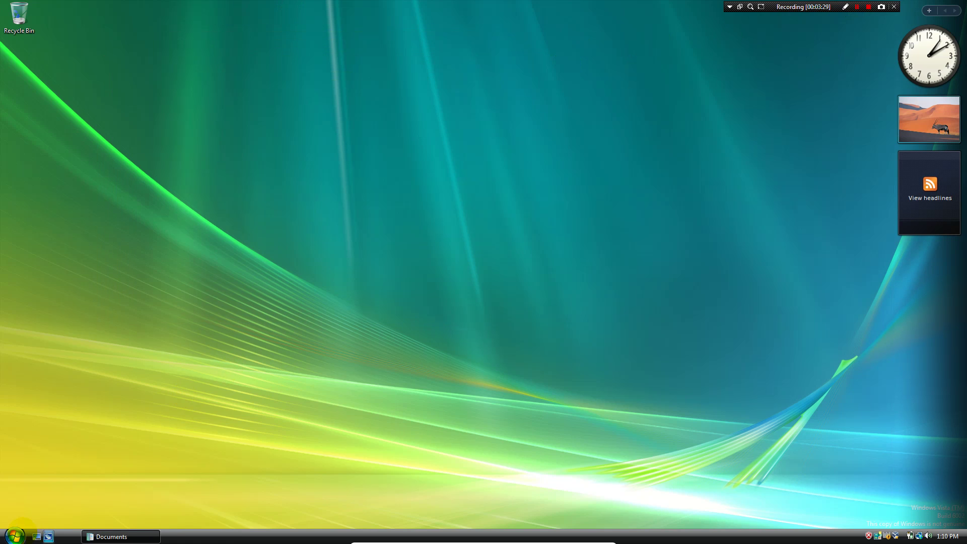
Multiply 48 by 62 in Calculator, and close the calculator
click(14, 535)
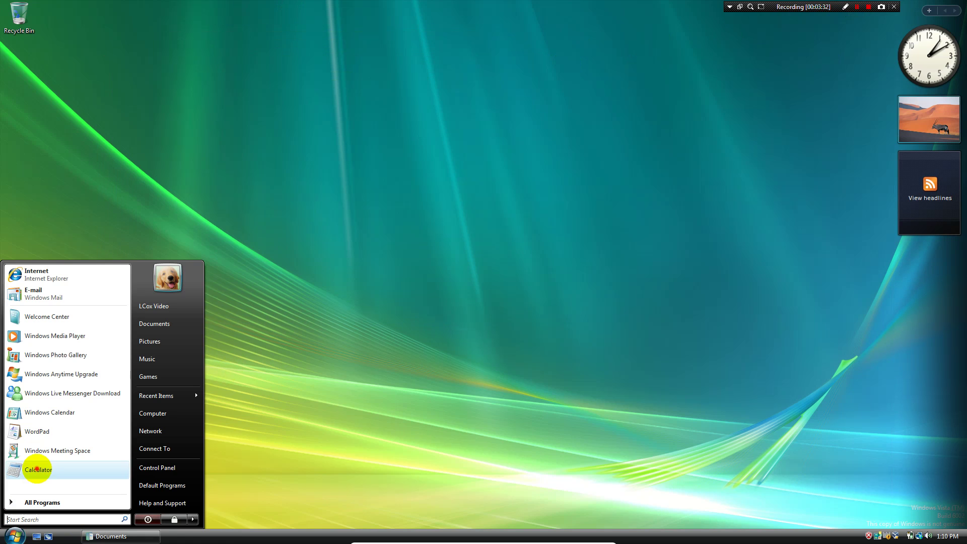
click(38, 470)
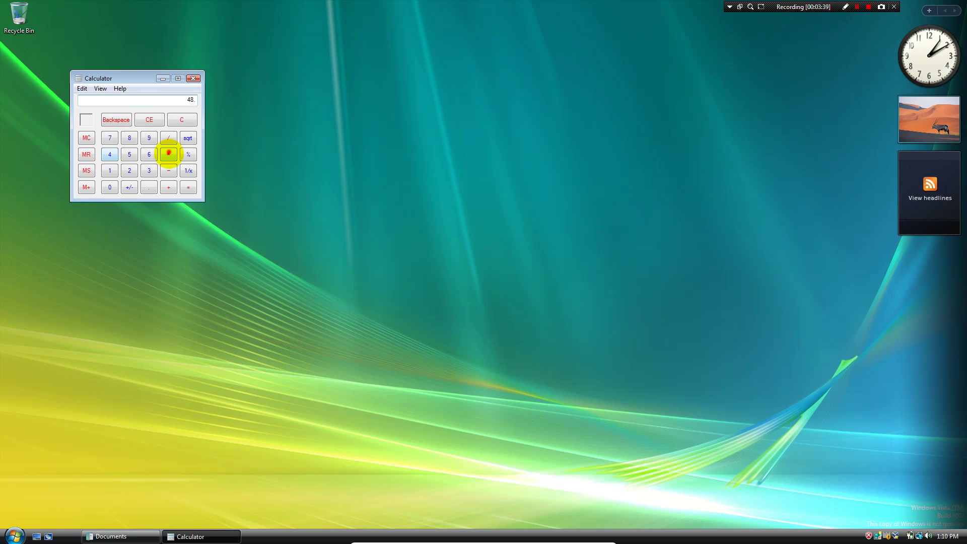
click(168, 154)
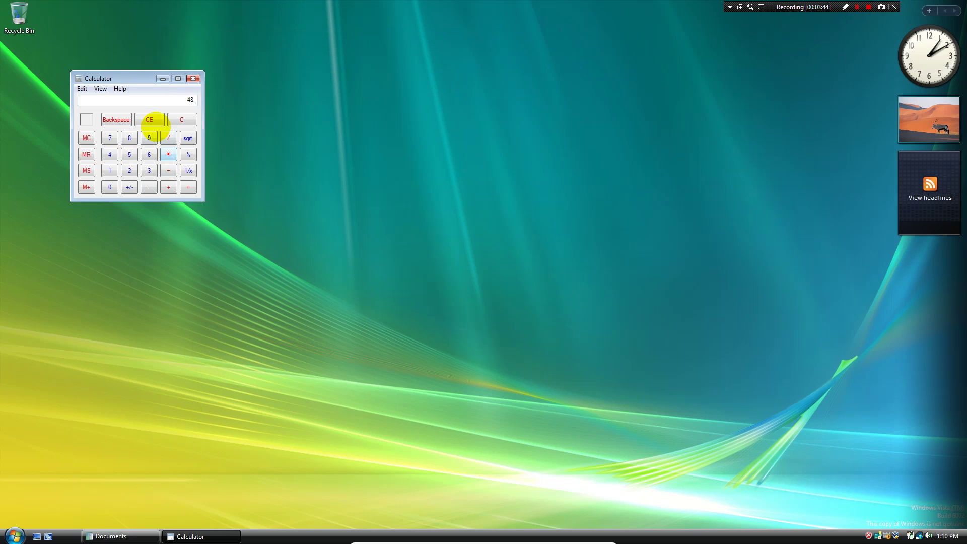
drag(143, 80, 156, 77)
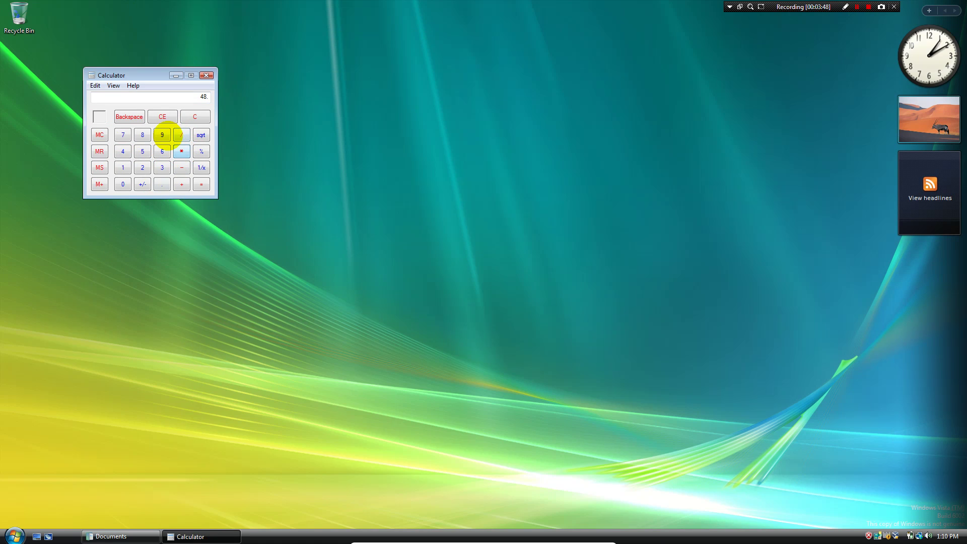
key(6)
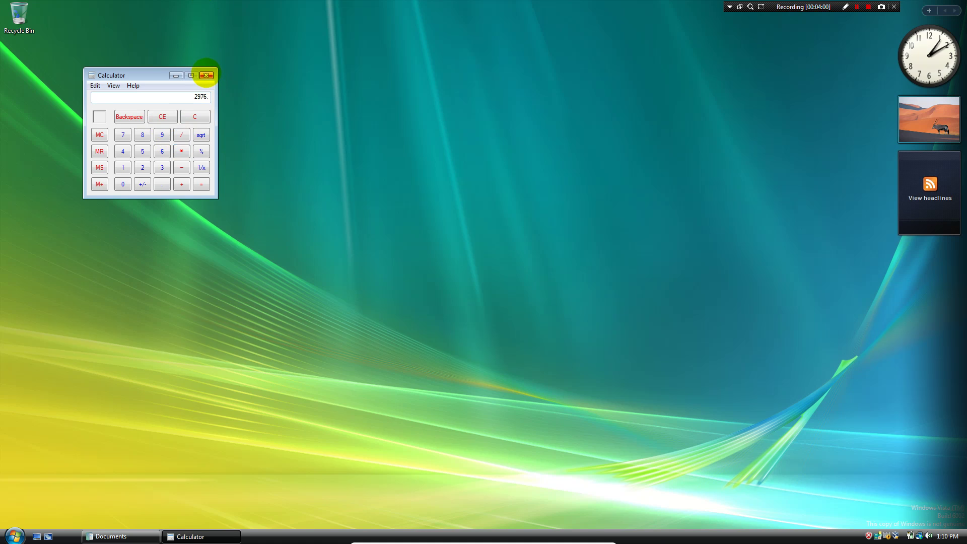
click(206, 76)
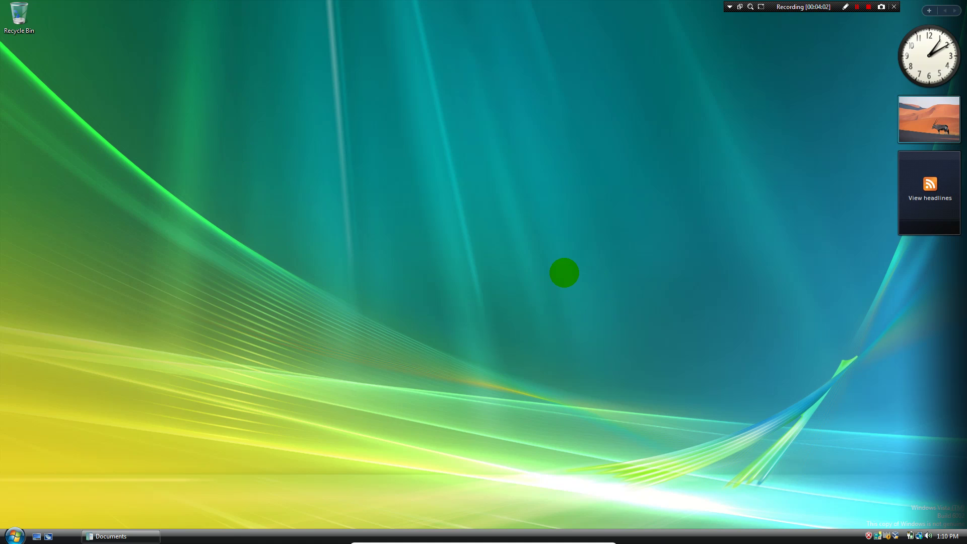
Change the desktop background to the widescreen palm leaf and beach wallpaper from Windows Wallpapers
right_click(564, 273)
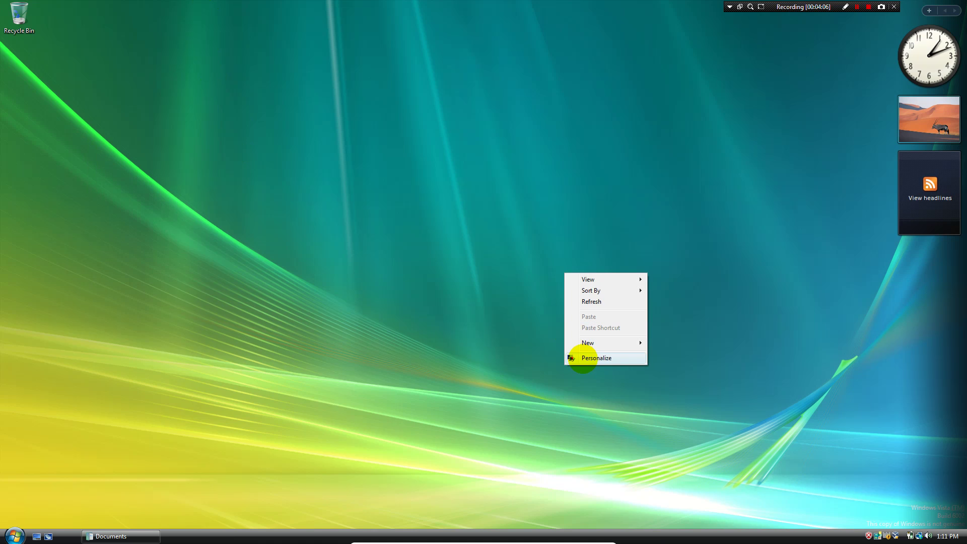
click(584, 357)
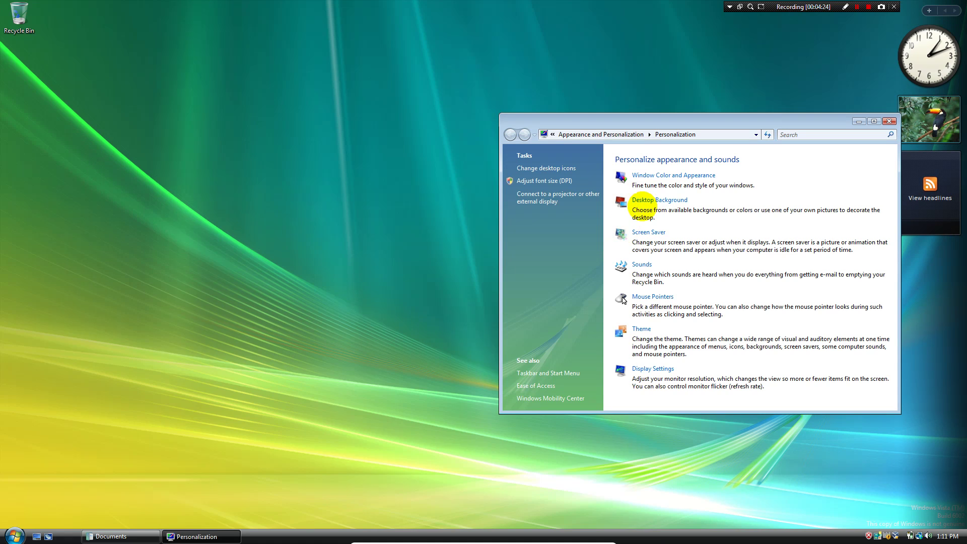
click(658, 198)
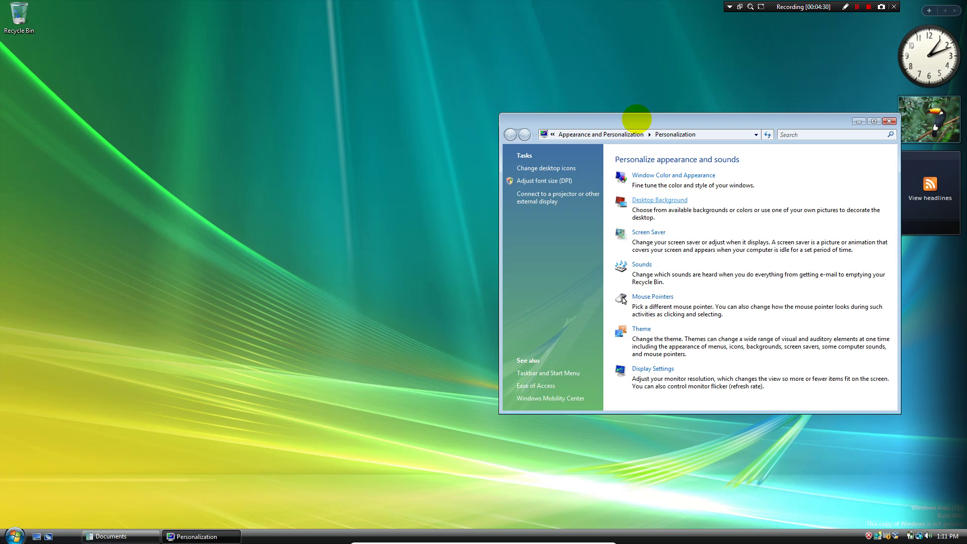
click(571, 79)
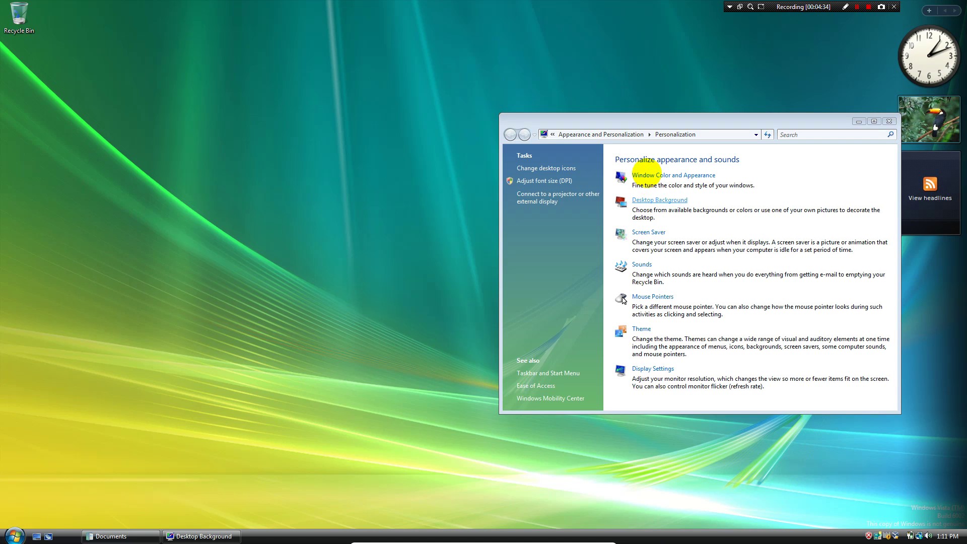
click(652, 200)
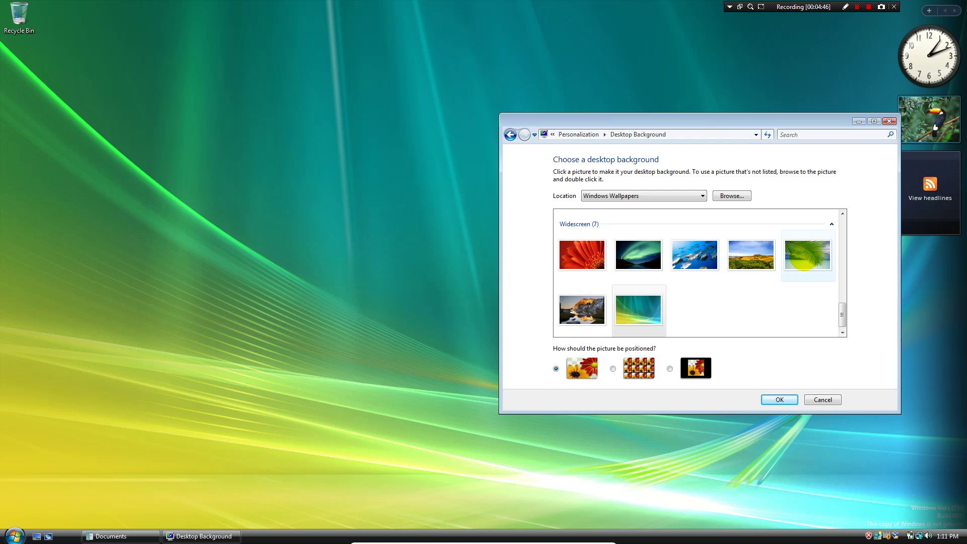
click(806, 267)
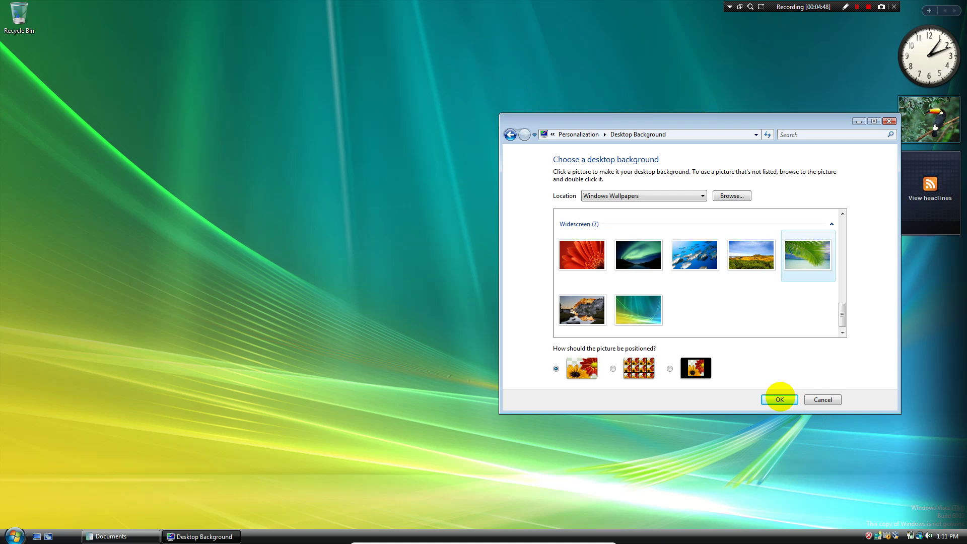
click(780, 399)
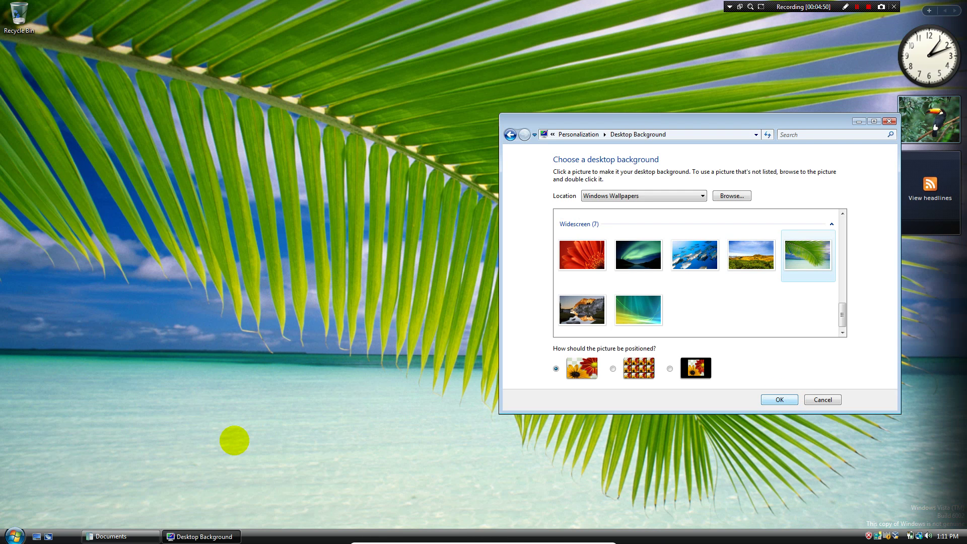
click(235, 440)
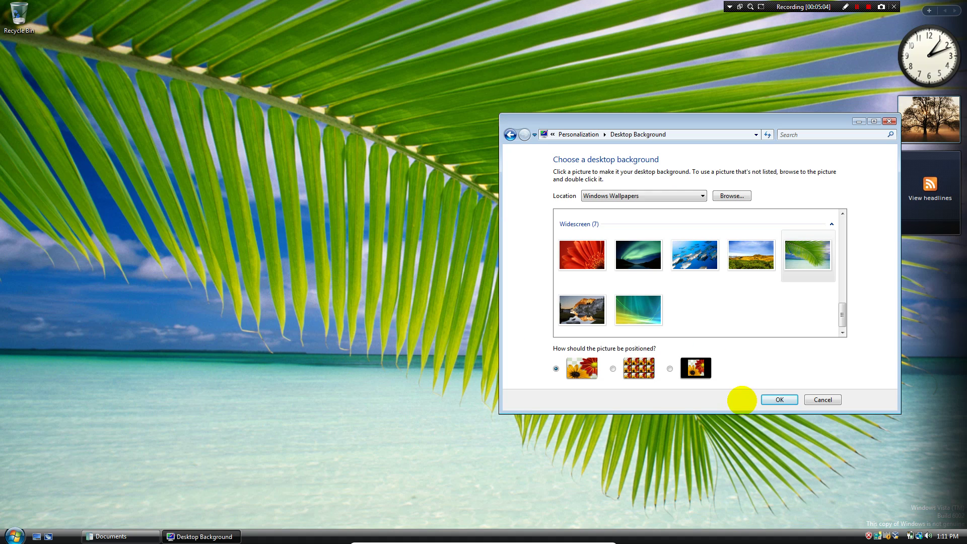
click(767, 397)
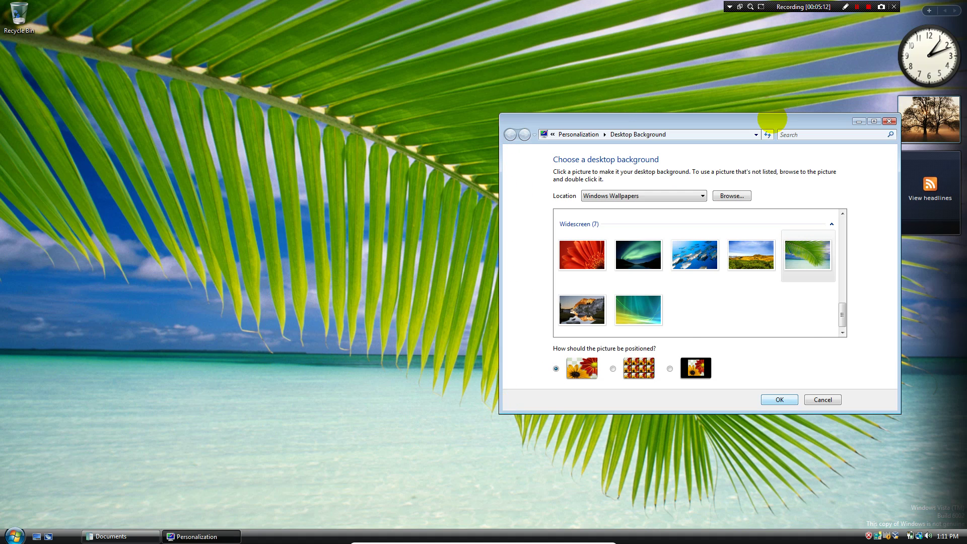
Shrink the Personalization window's height from its upper edge, enlarge it again, and close the window
drag(772, 114, 772, 323)
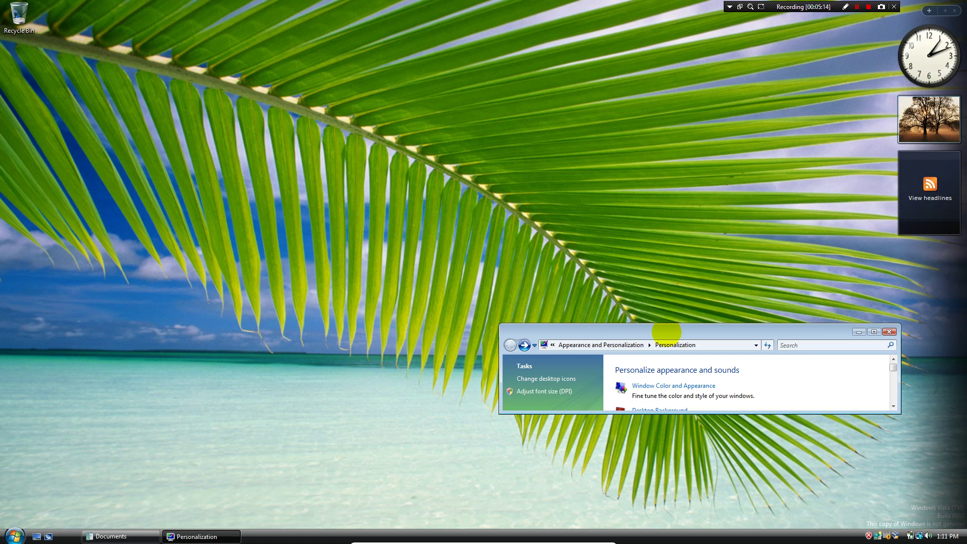
drag(667, 331, 648, 95)
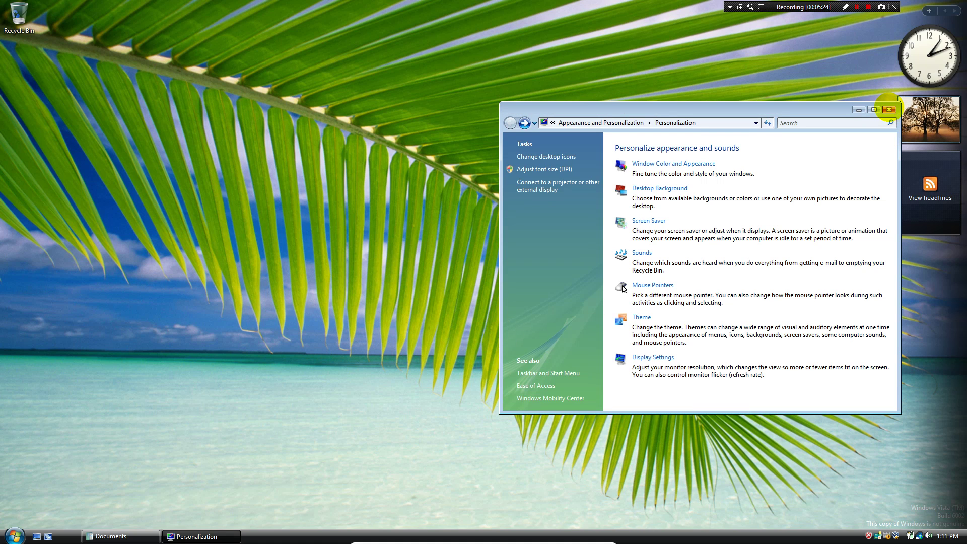
click(888, 109)
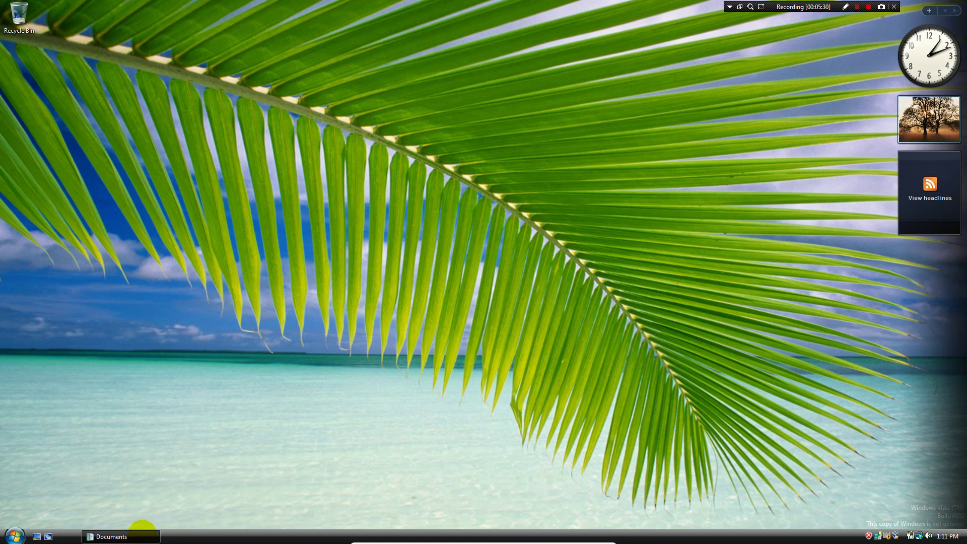
Bring up the Documents folder window from the taskbar, and close it
click(142, 534)
click(88, 535)
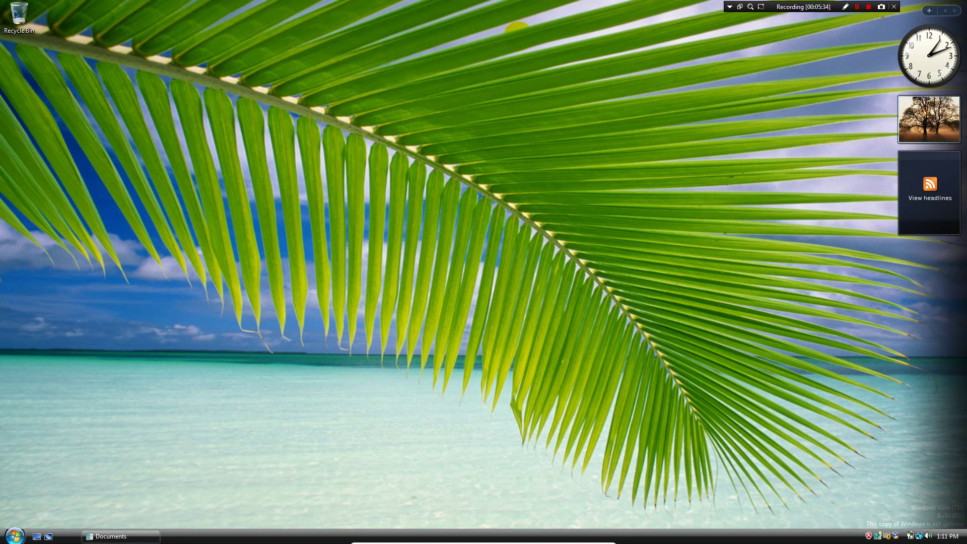
click(134, 535)
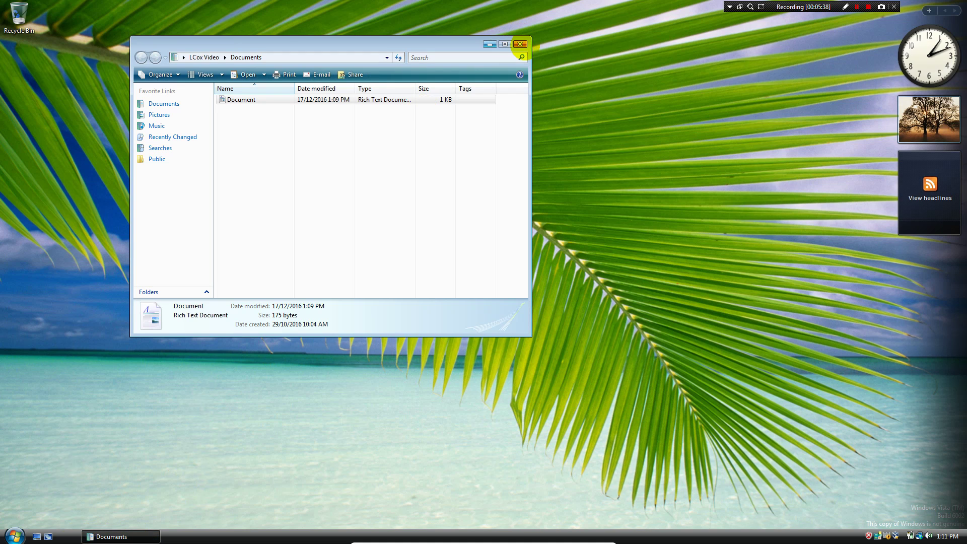
click(520, 45)
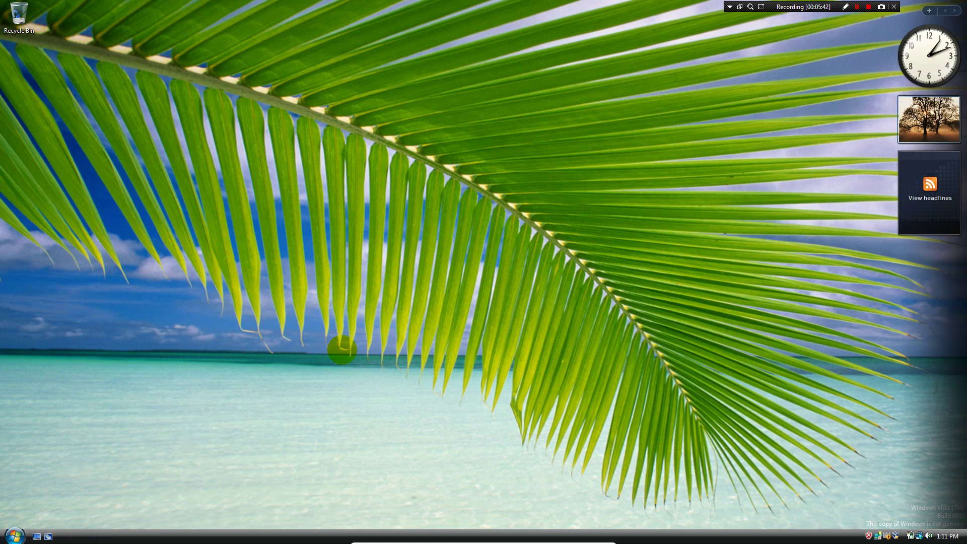
Reopen Personalization, move its window toward the middle of the desktop, and open the Window Color and Appearance settings
right_click(343, 350)
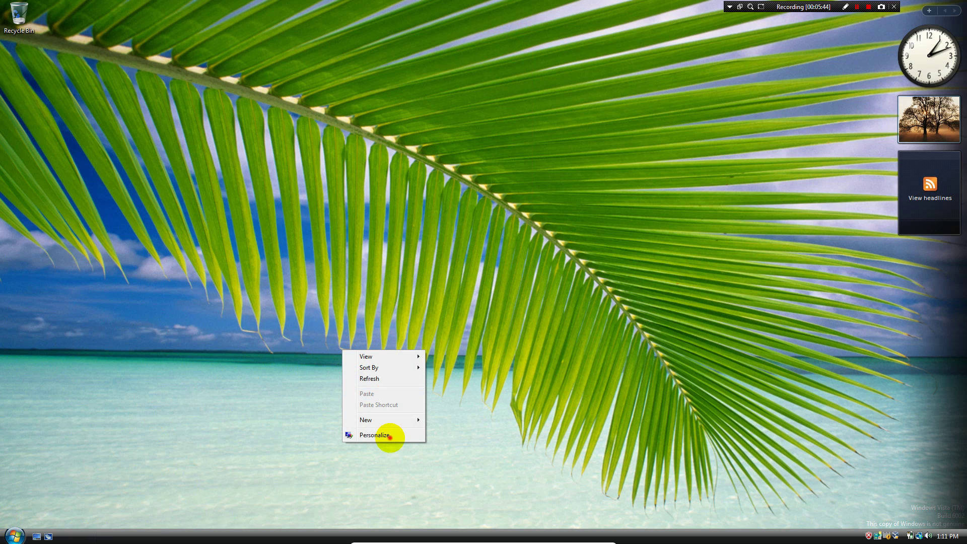
click(388, 436)
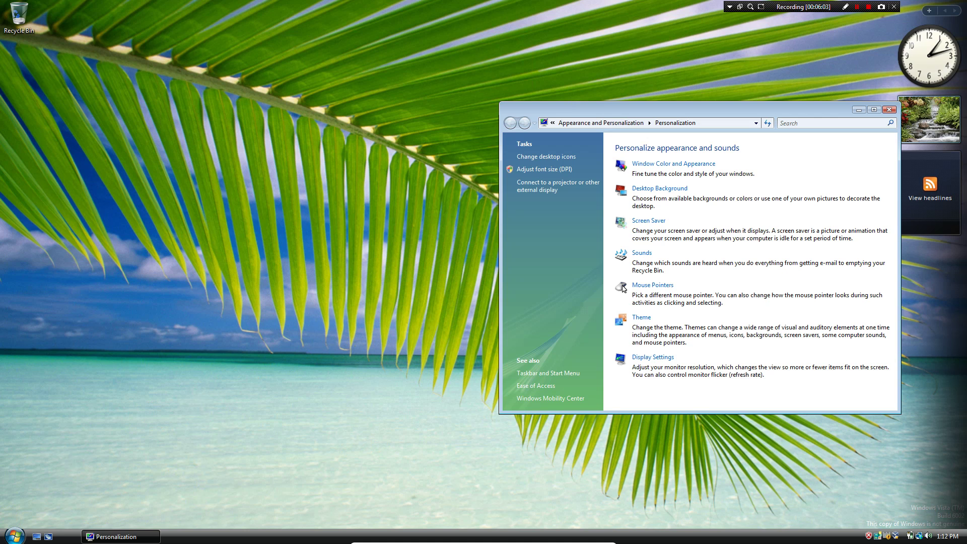
drag(670, 110, 468, 87)
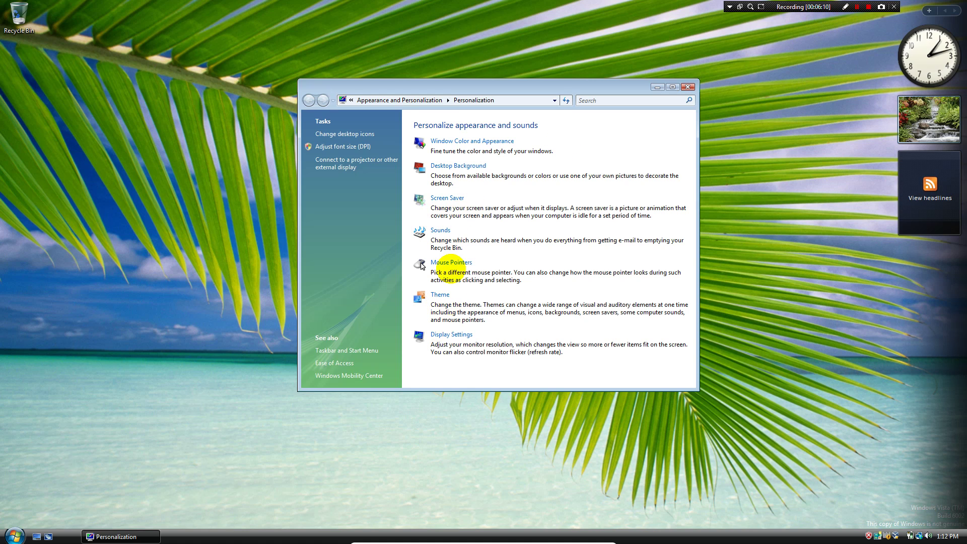
click(456, 141)
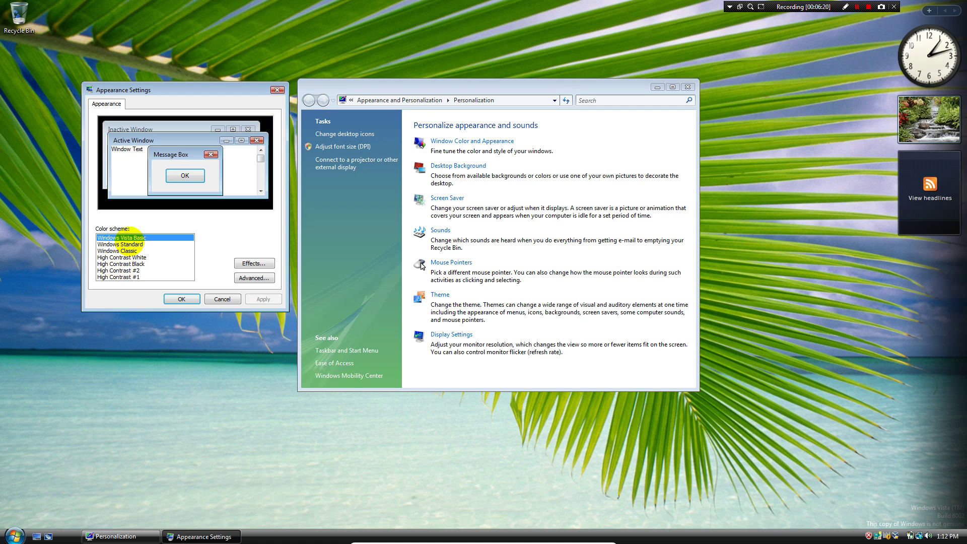
Try the Windows Standard and Windows Classic color schemes, and view the advanced appearance settings for Windows Classic
click(132, 244)
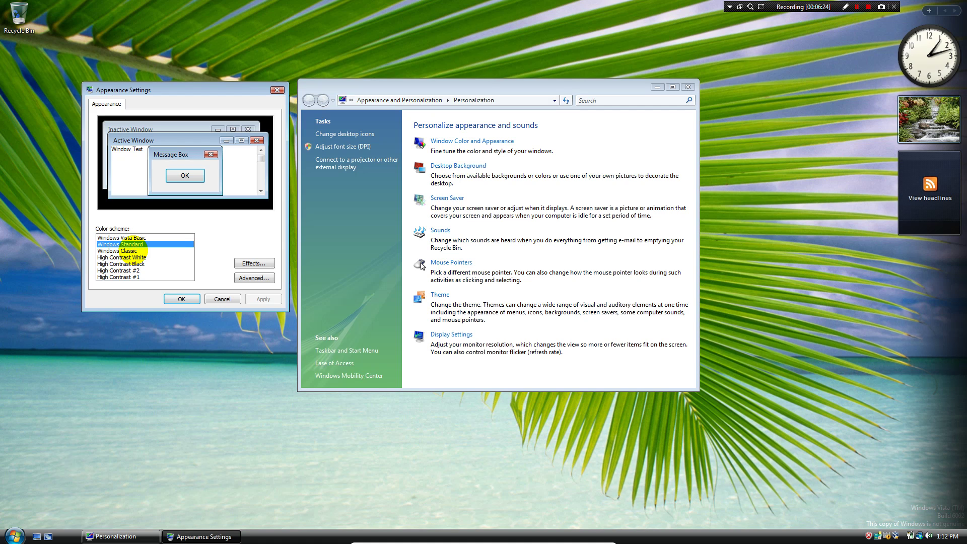
click(130, 251)
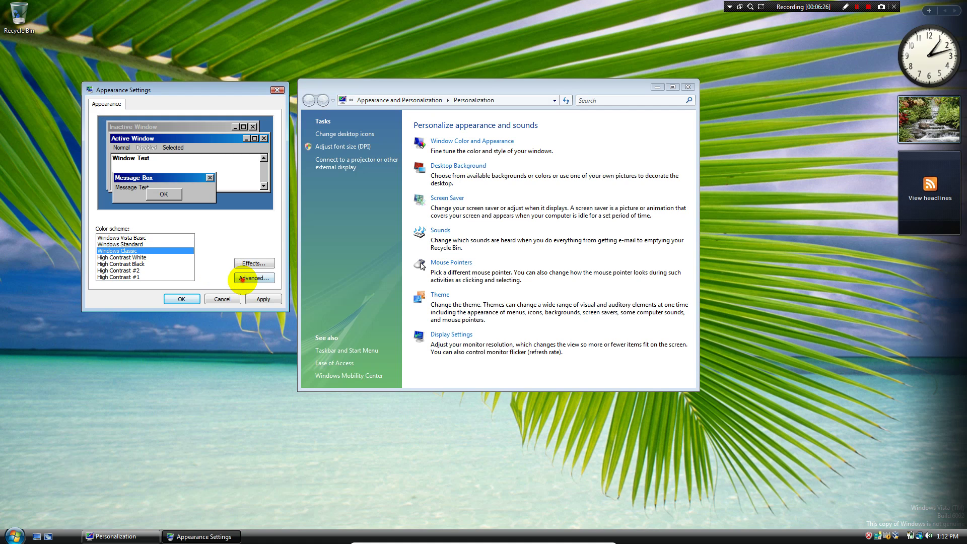
click(247, 278)
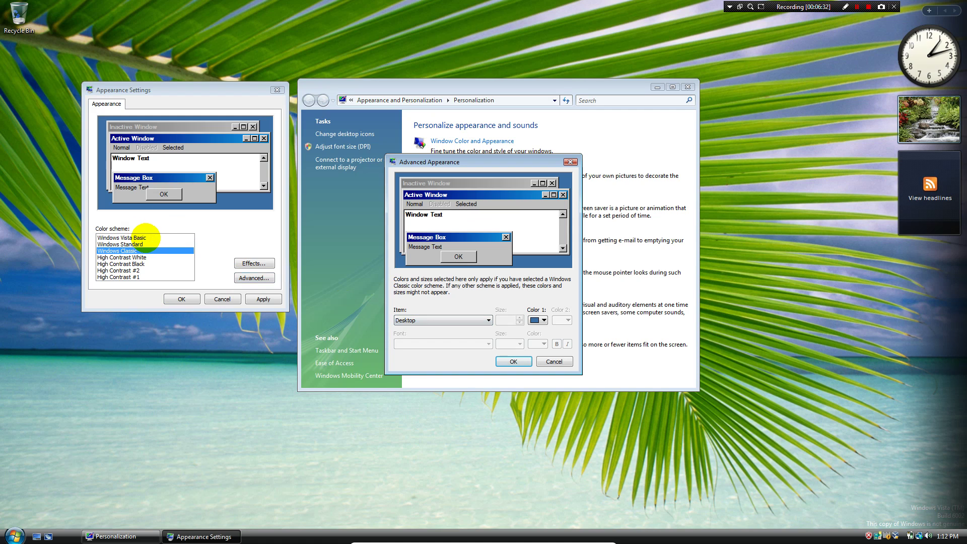
click(145, 237)
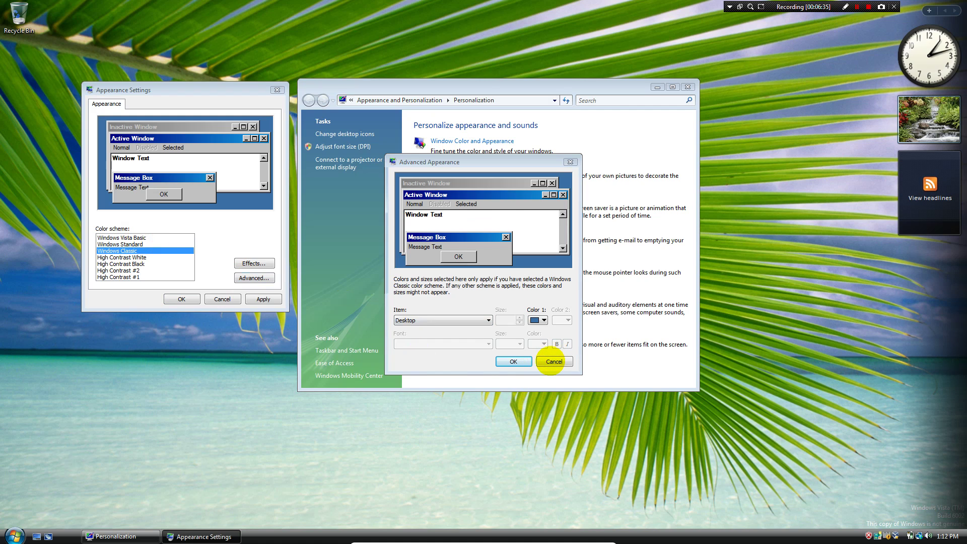
click(553, 361)
Select the Windows Vista Basic color scheme and open its advanced appearance settings
click(146, 238)
click(254, 277)
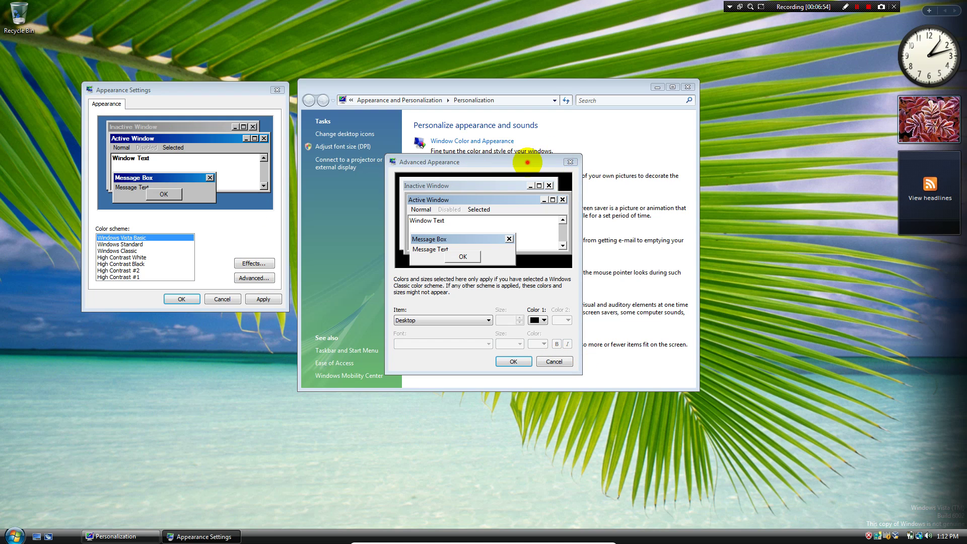
click(569, 162)
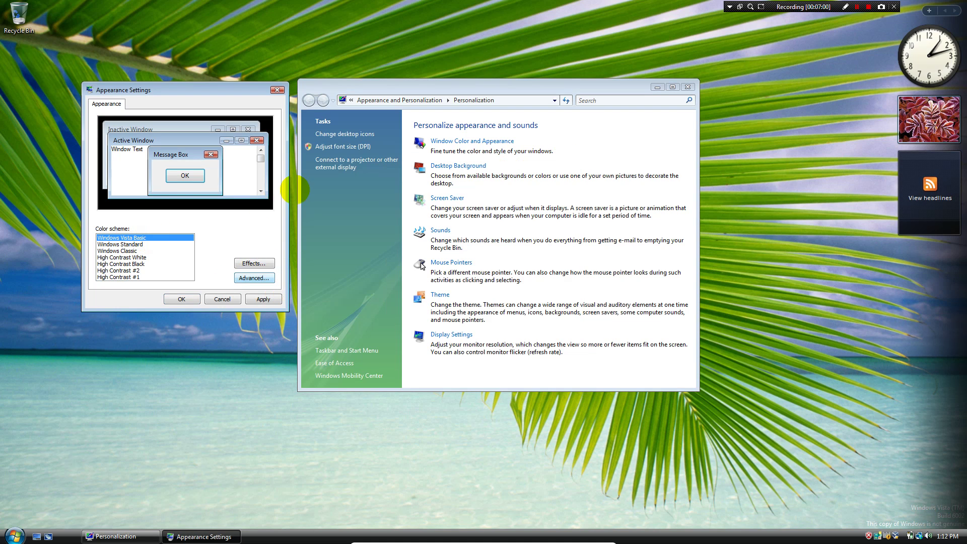
key(Return)
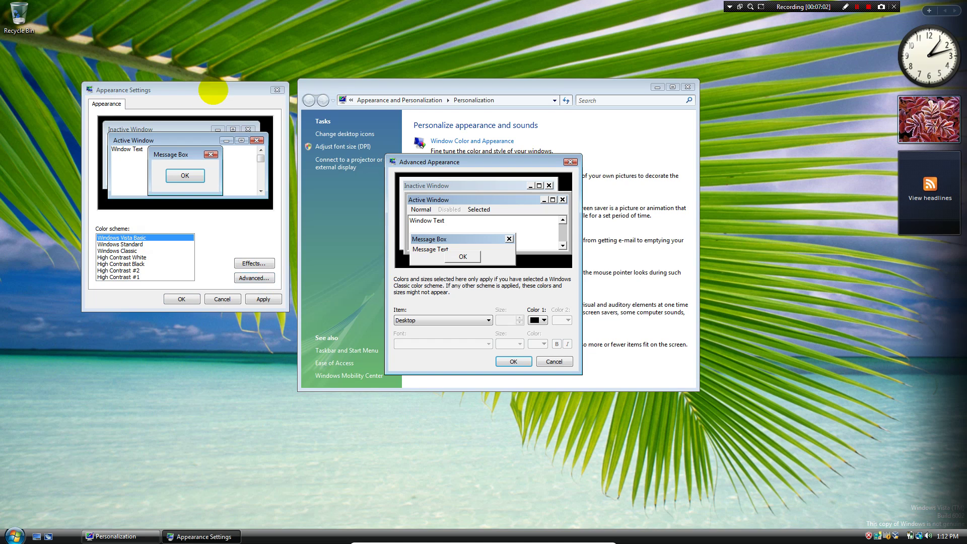
Set the font of the Active Title Bar item to IrisUPC in the advanced appearance settings
click(469, 236)
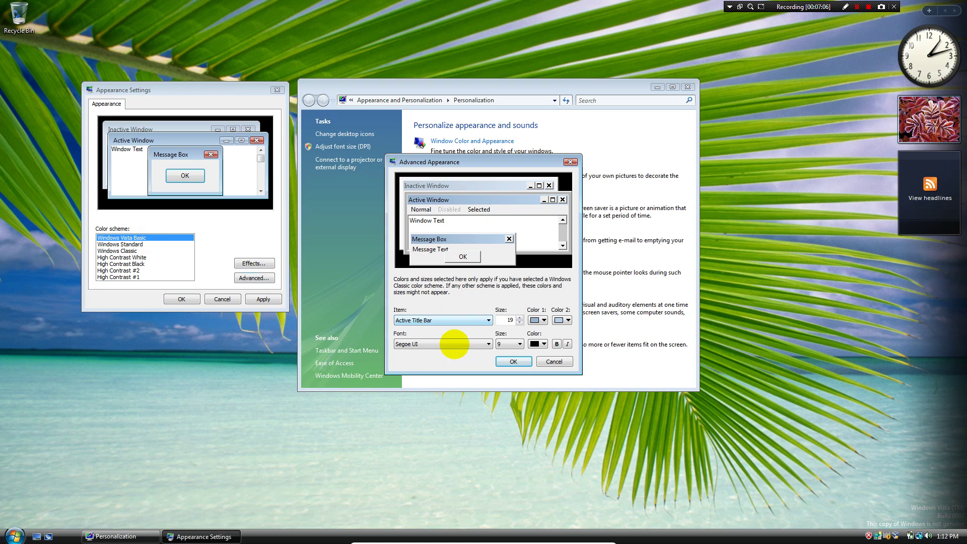
click(455, 320)
click(443, 347)
click(443, 344)
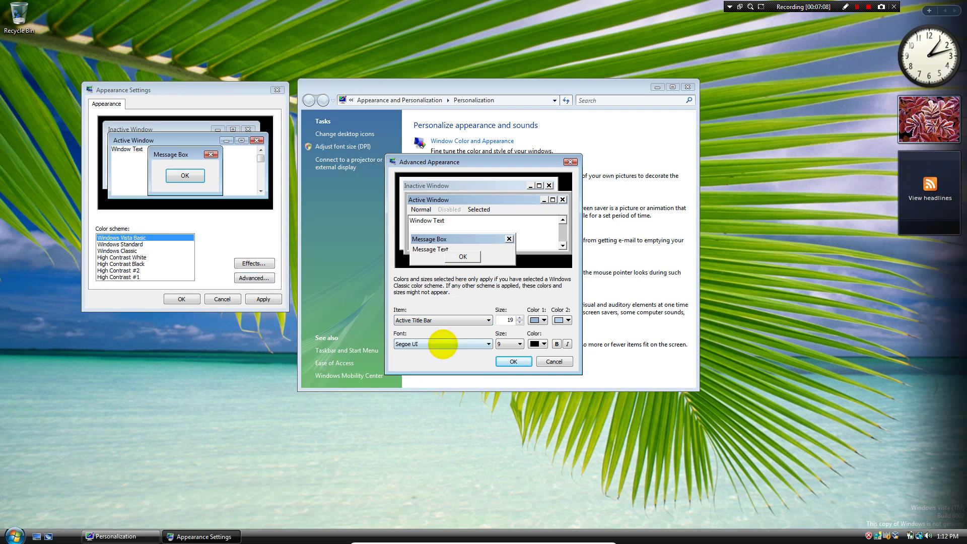
scroll(433, 277, down, 1)
scroll(443, 232, up, 13)
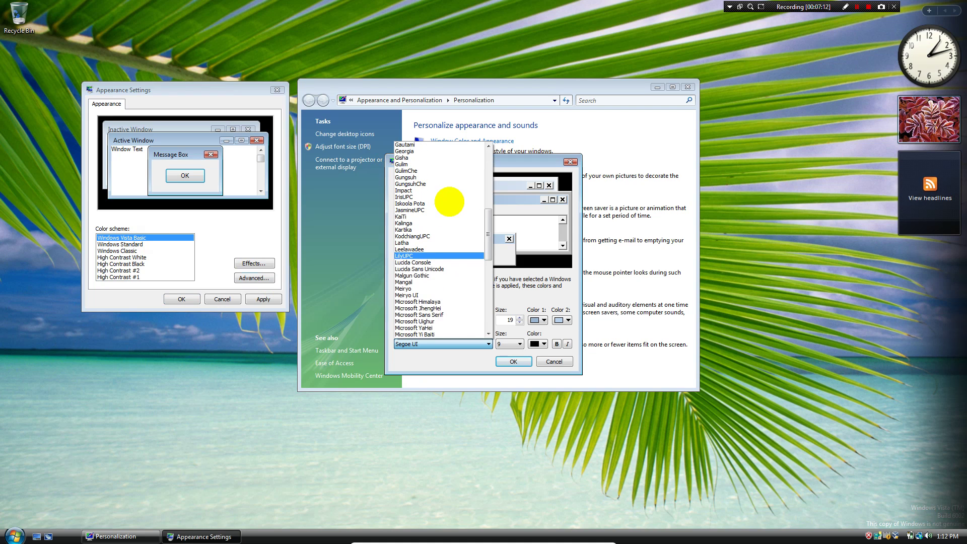
scroll(443, 207, up, 5)
scroll(450, 198, up, 7)
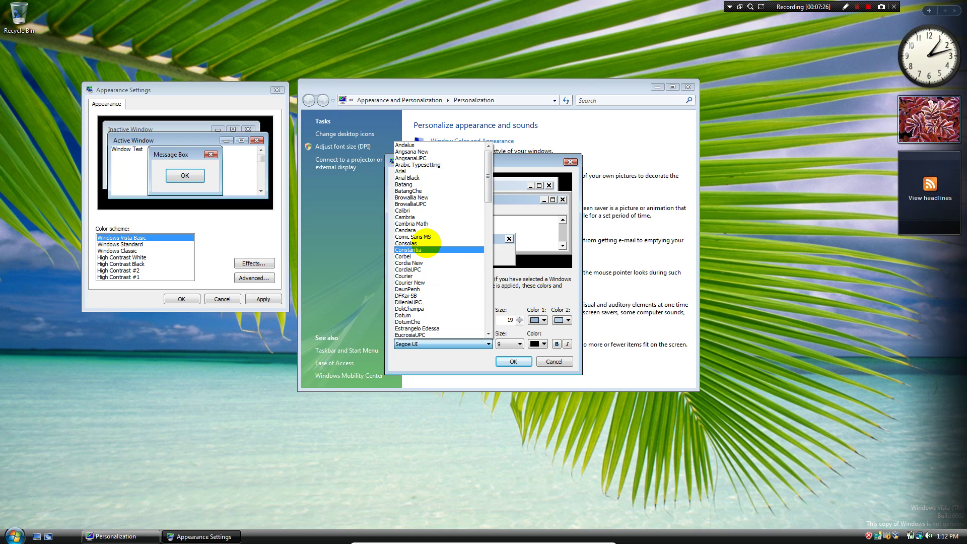
scroll(427, 260, down, 3)
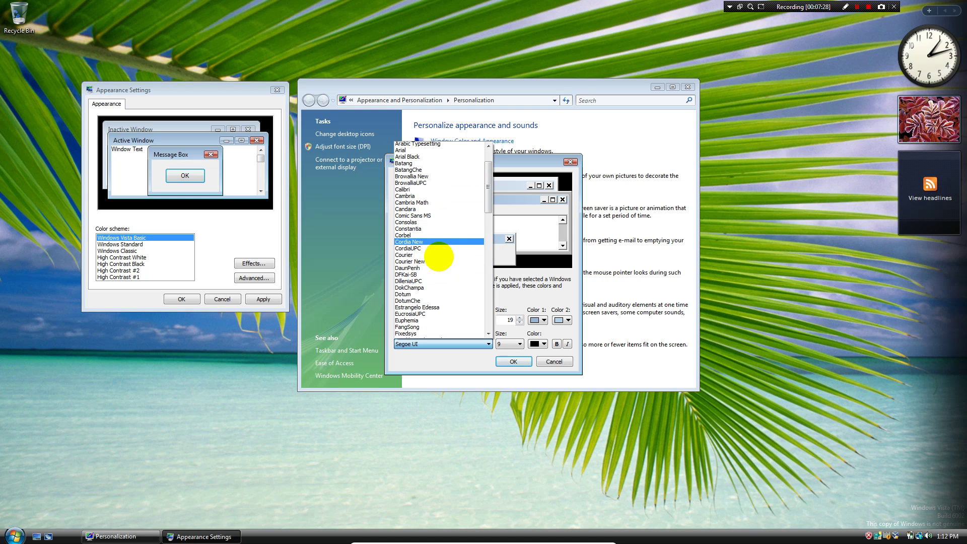
scroll(425, 292, down, 2)
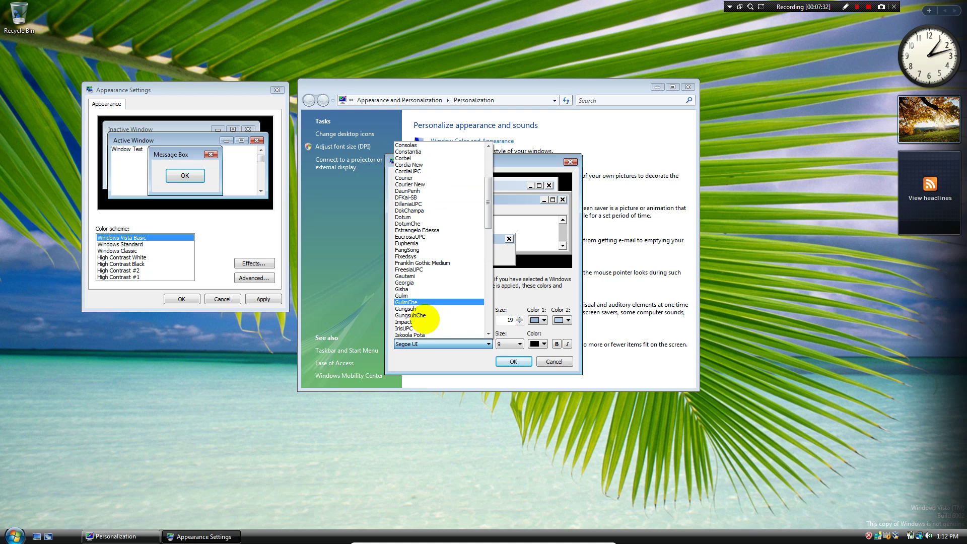
scroll(417, 305, down, 1)
scroll(416, 304, down, 1)
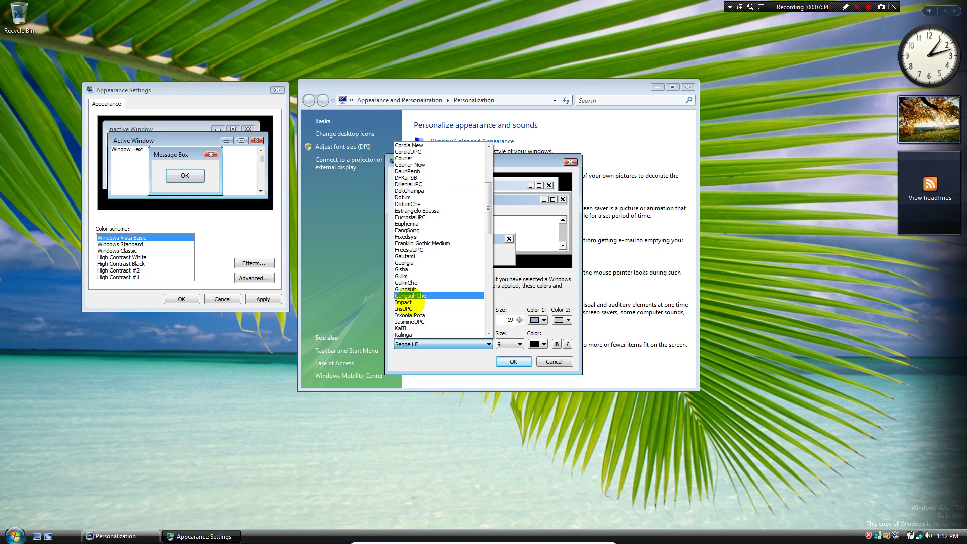
click(406, 308)
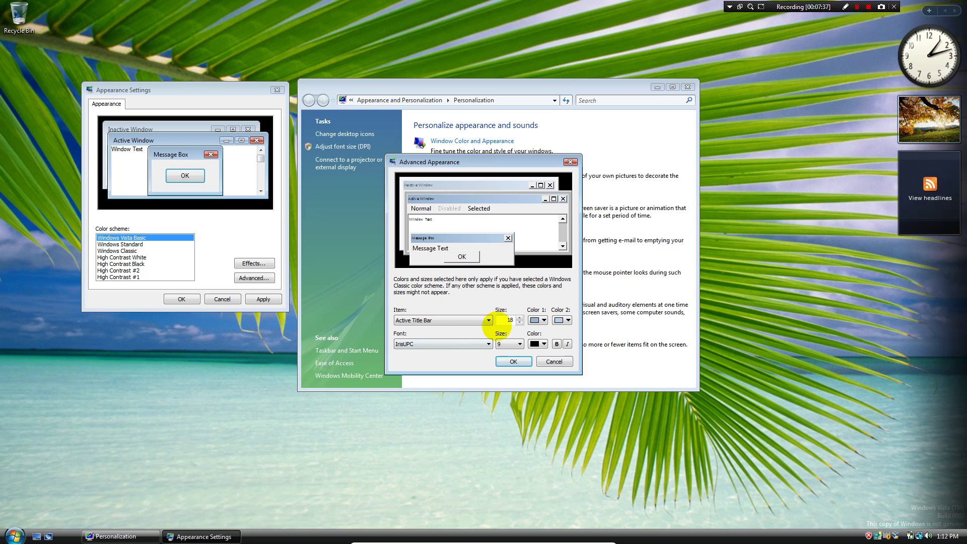
Set the Active Title Bar font size to 18, accept it, and reopen and confirm the advanced appearance settings
click(518, 344)
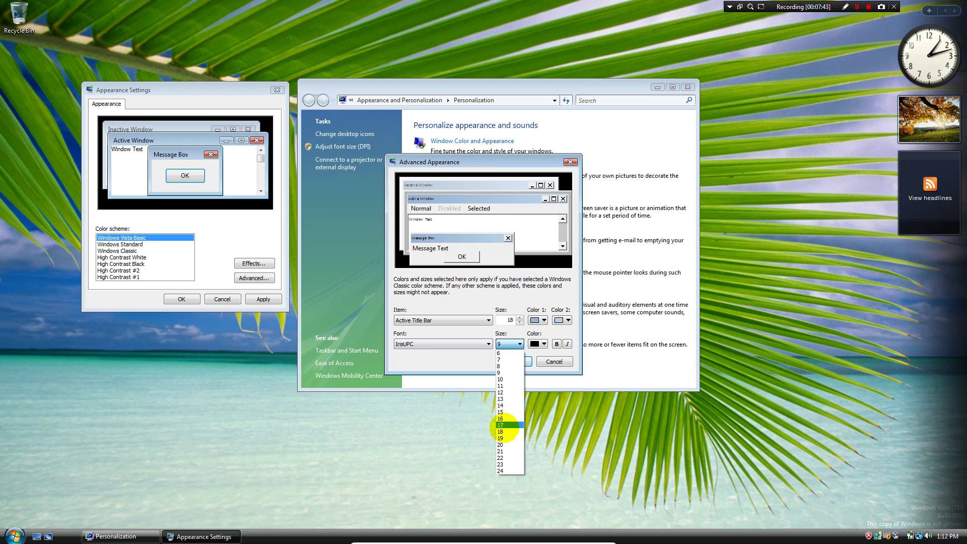
click(503, 431)
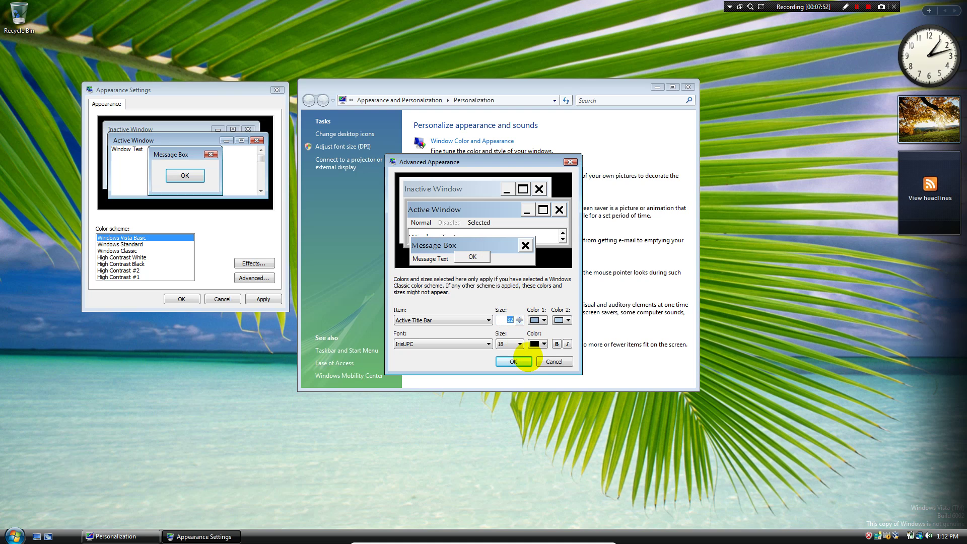
click(513, 361)
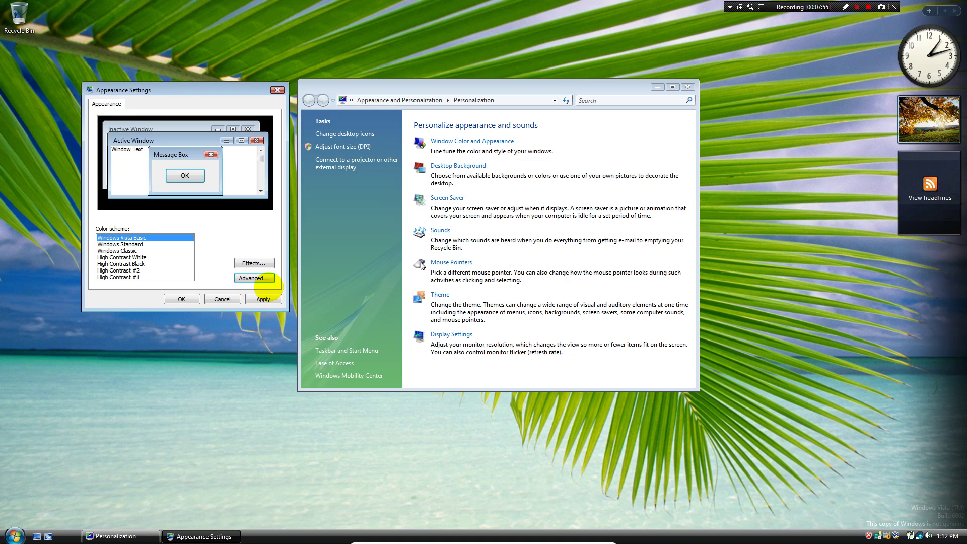
click(261, 279)
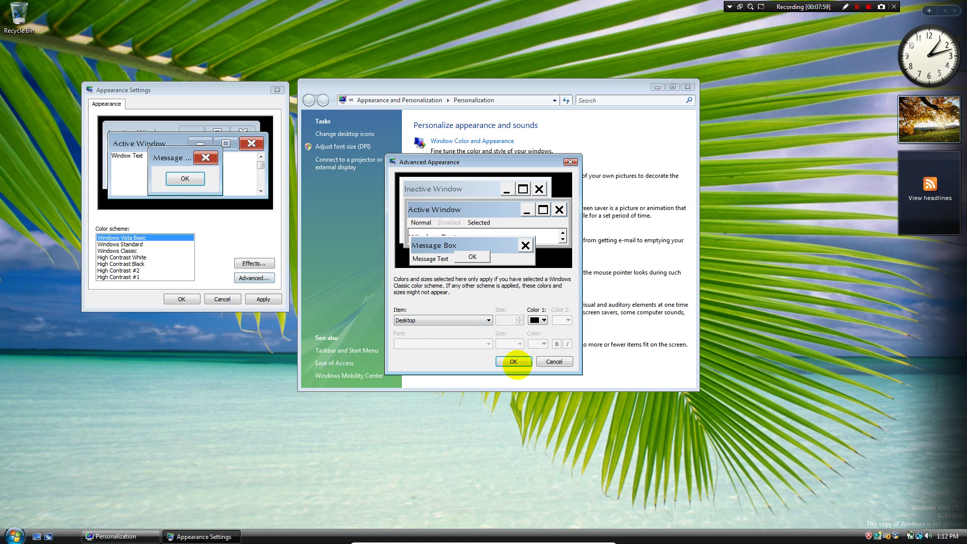
click(513, 361)
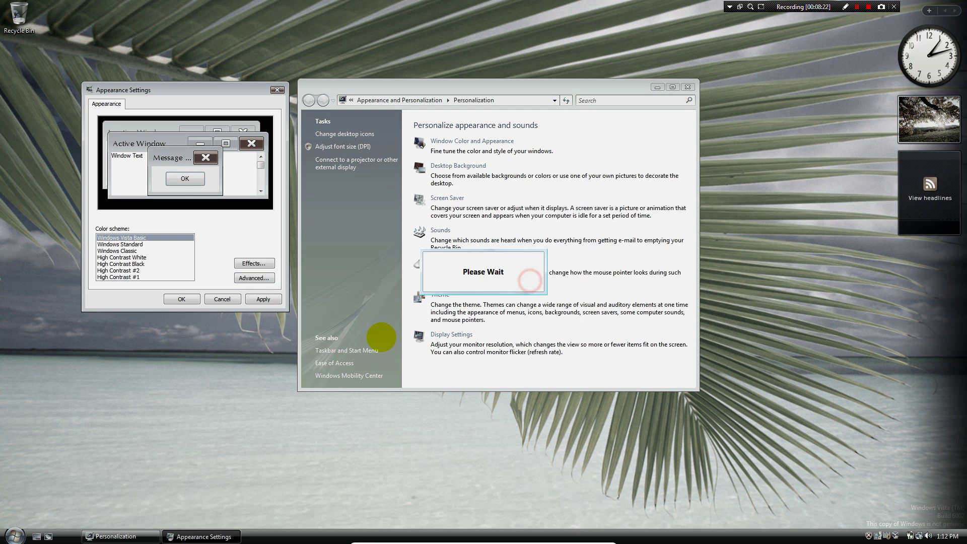
click(263, 475)
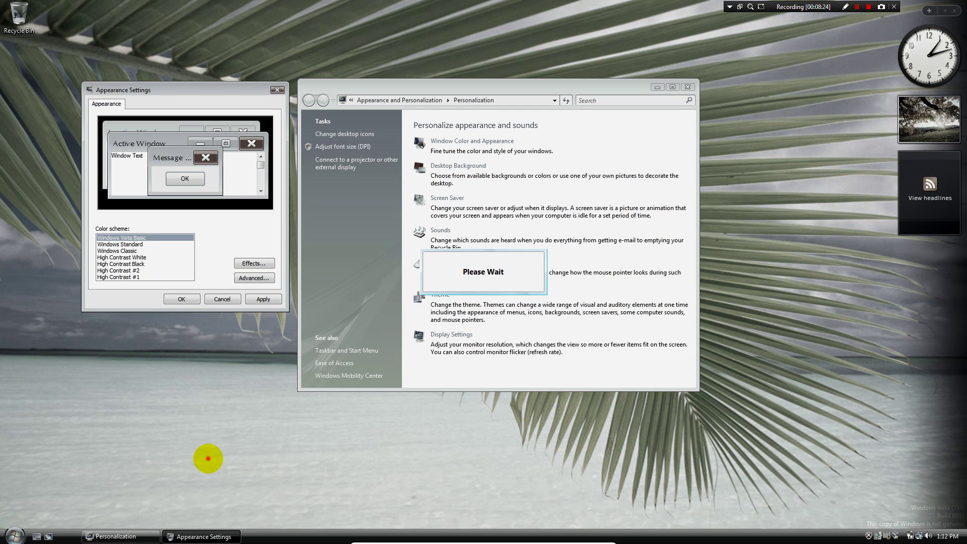
click(208, 457)
click(449, 434)
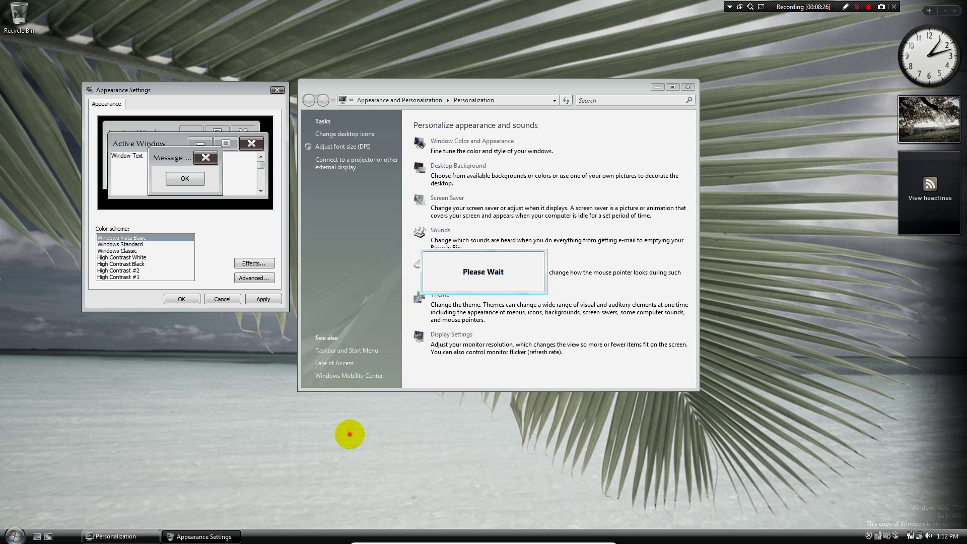
click(514, 353)
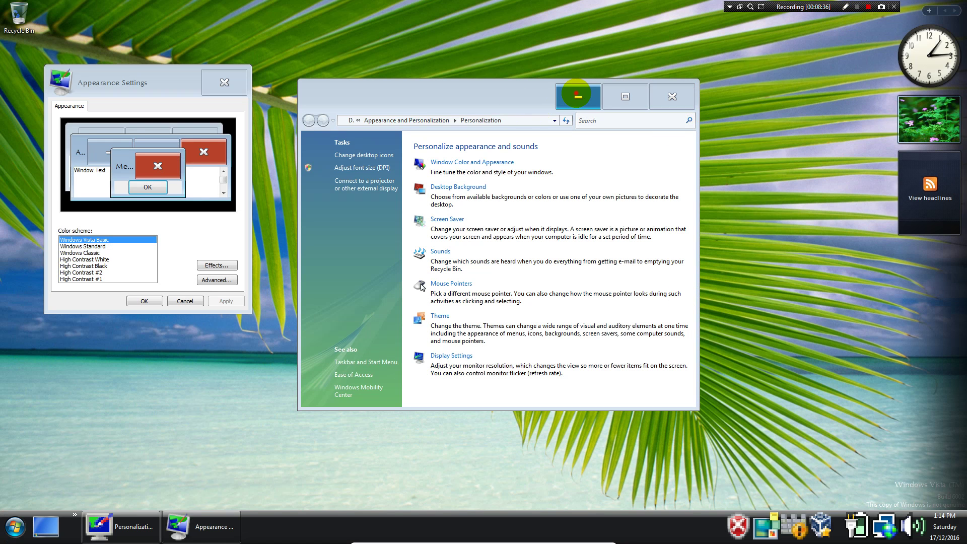
Minimize Personalization, briefly view the Start menu, and move and close the Appearance Settings window
click(578, 96)
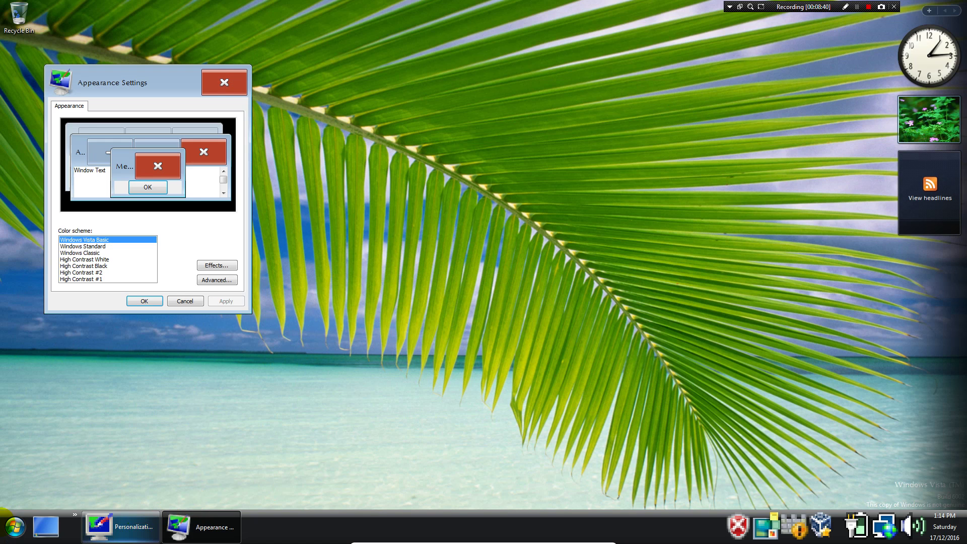
click(15, 526)
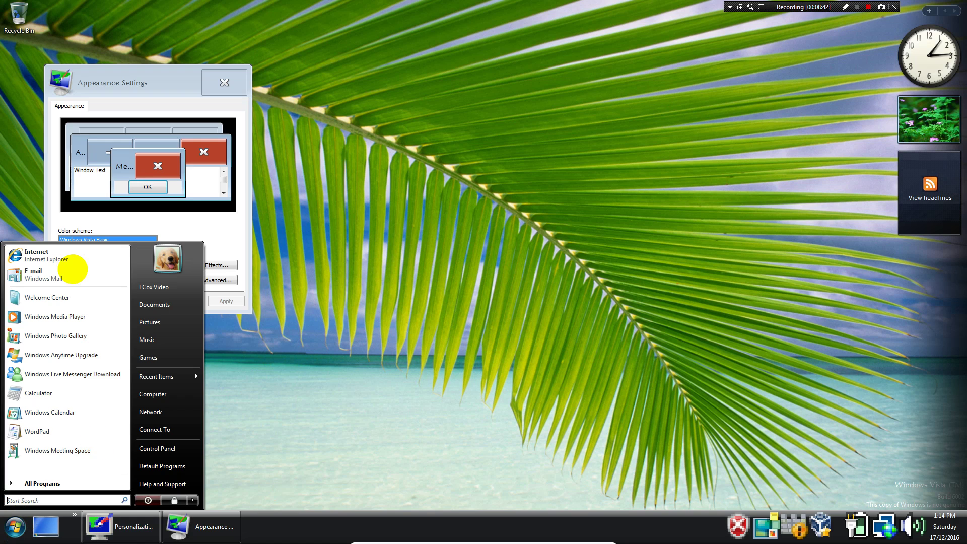
click(309, 381)
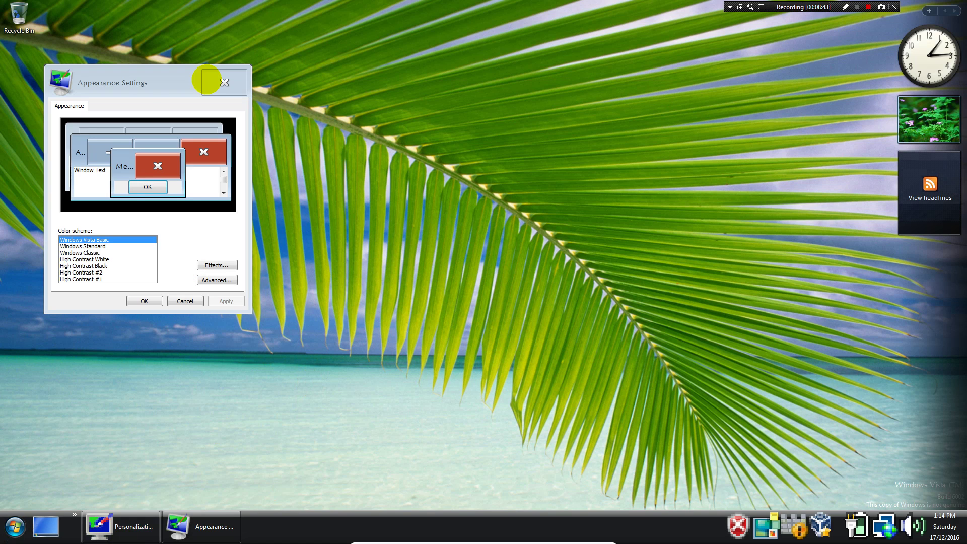
drag(206, 79, 379, 59)
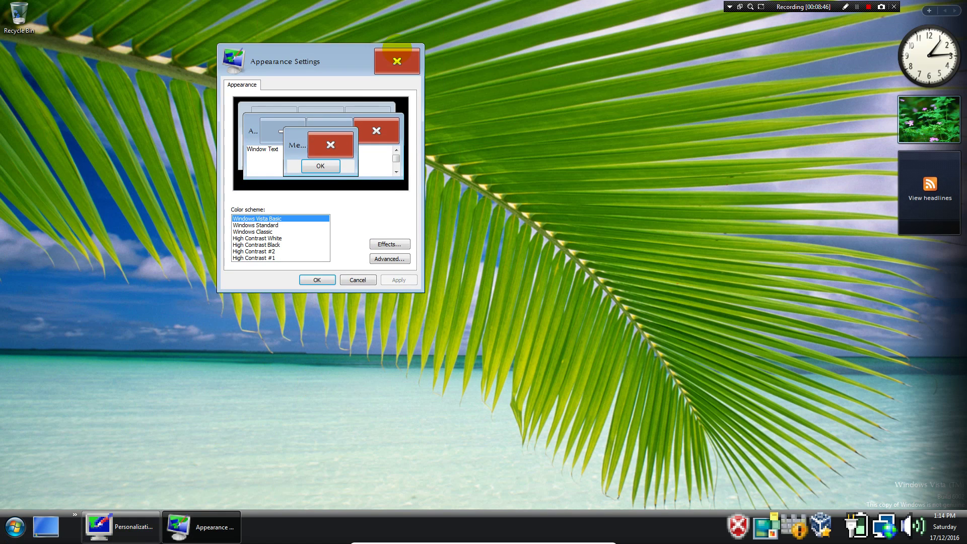
click(400, 56)
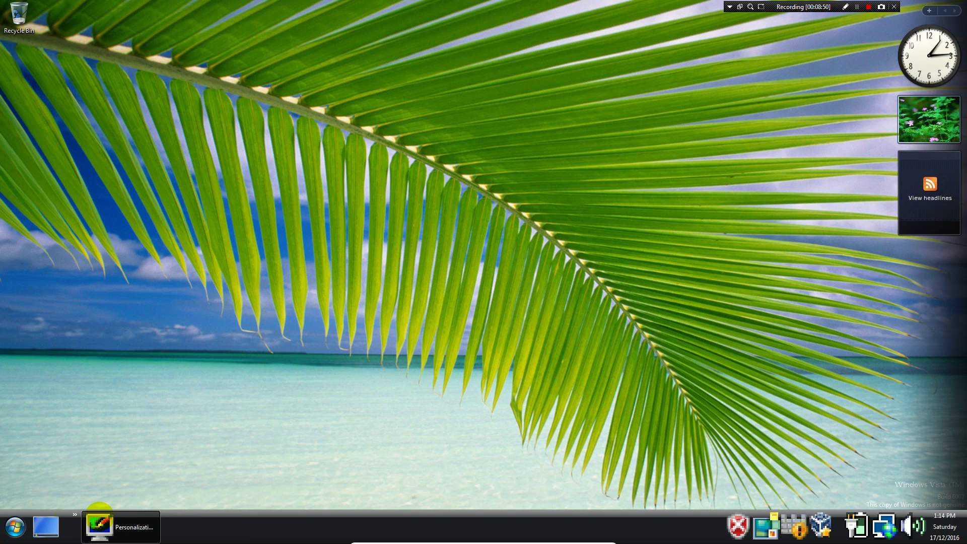
Restore the Personalization window, shift it slightly across the desktop, and close it
click(98, 524)
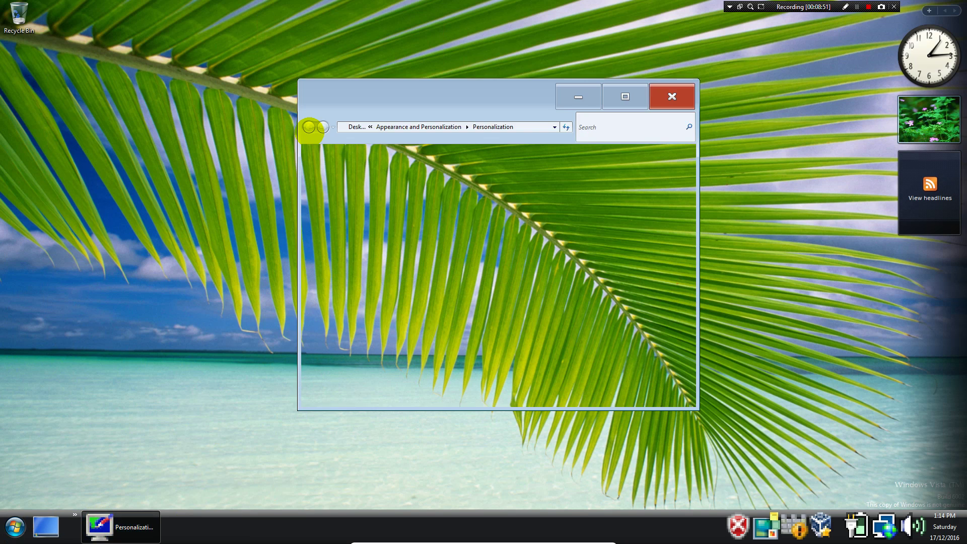
drag(461, 93, 411, 92)
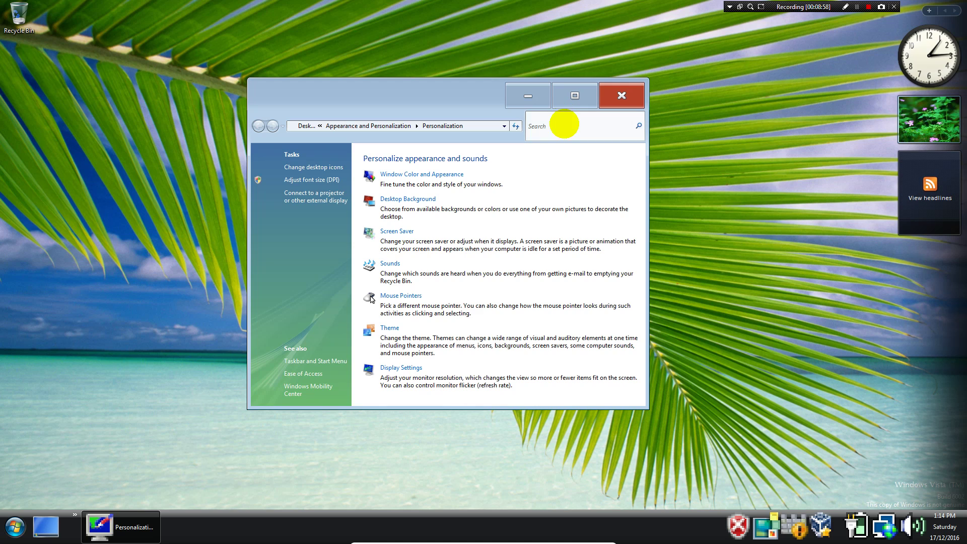
click(619, 98)
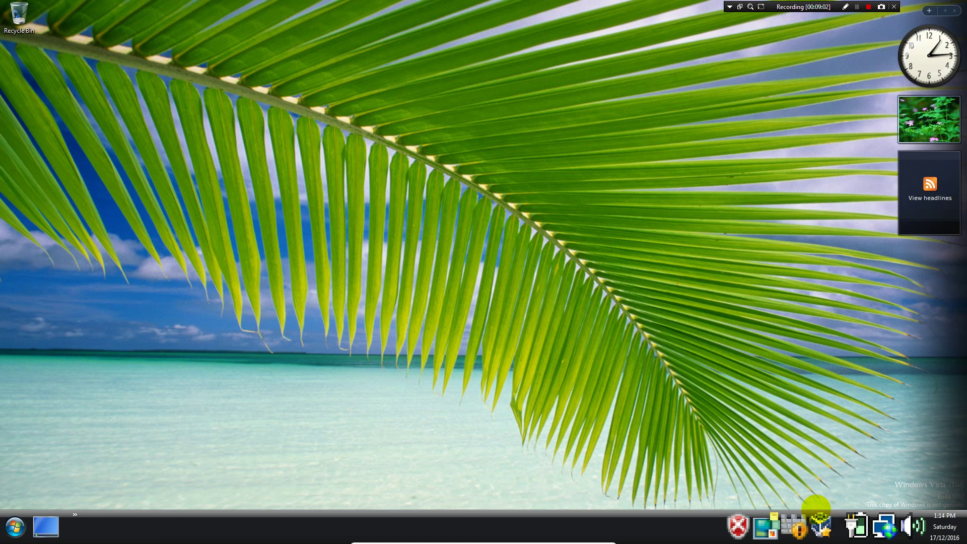
View the battery's power plan choices, the desktop's context options and the hidden Quick Launch items
click(852, 523)
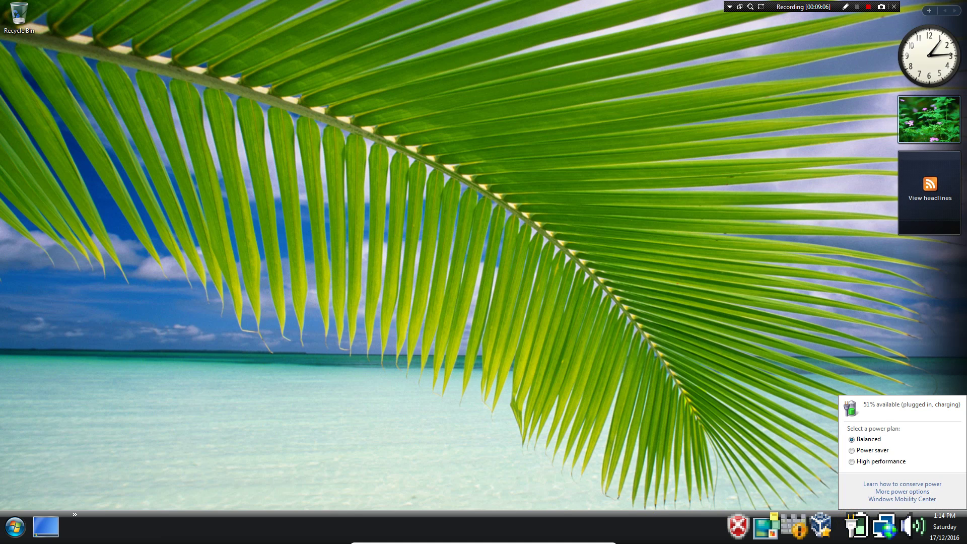
click(662, 404)
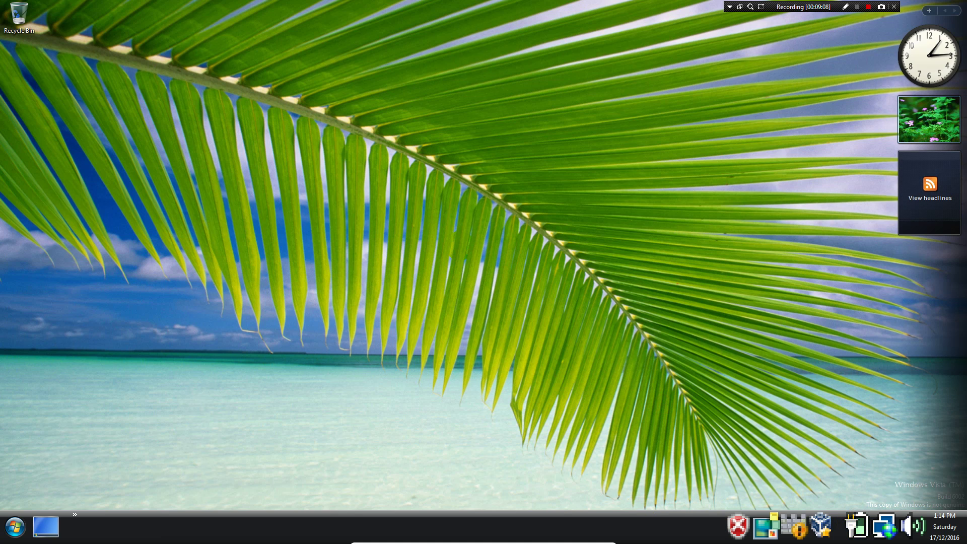
right_click(459, 247)
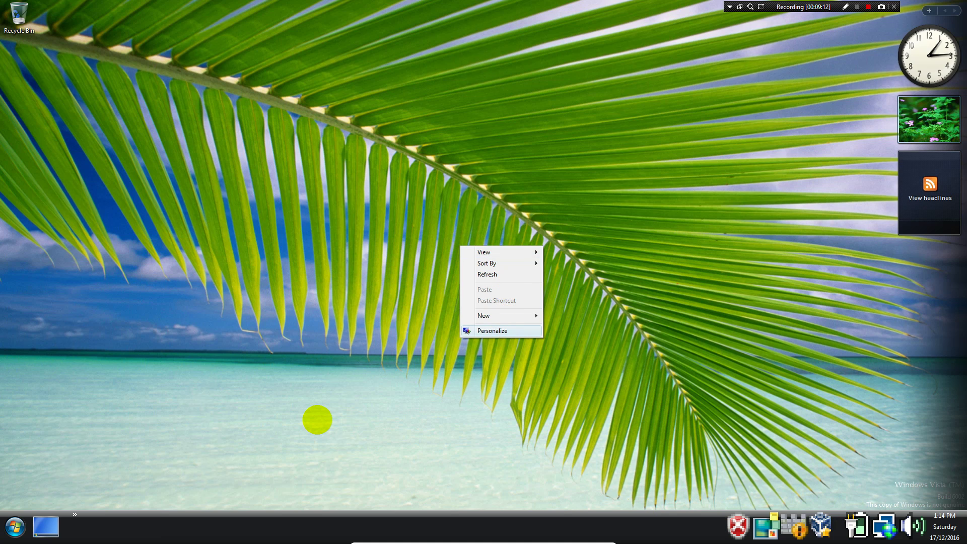
click(317, 420)
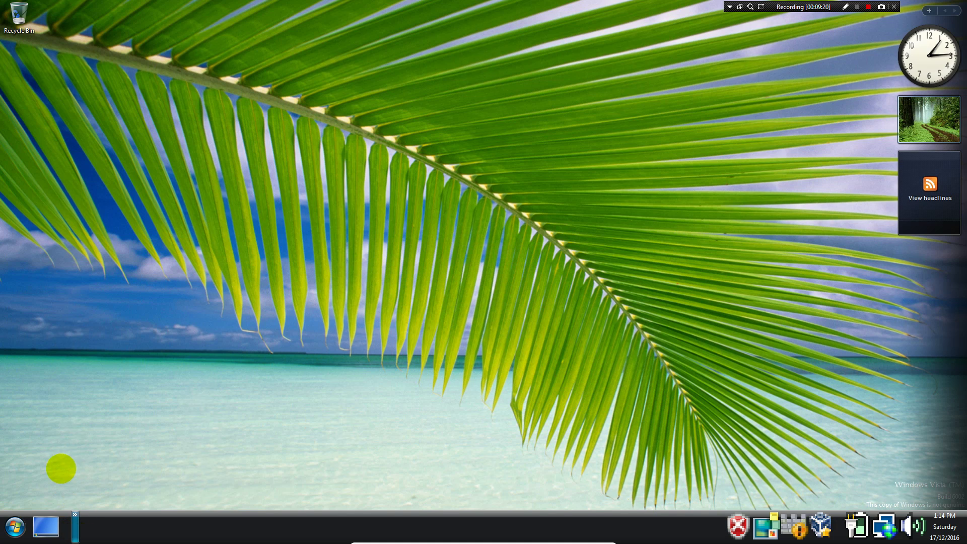
click(75, 515)
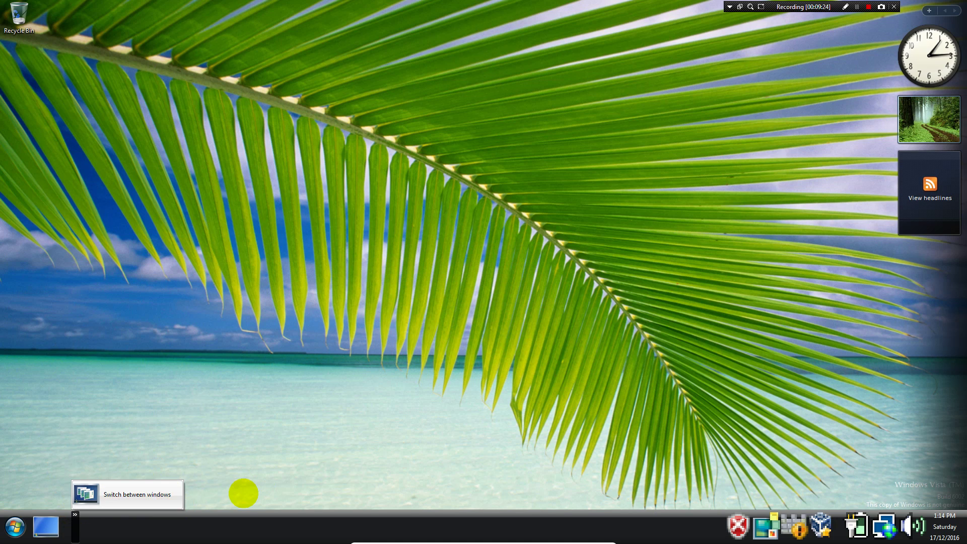
key(Escape)
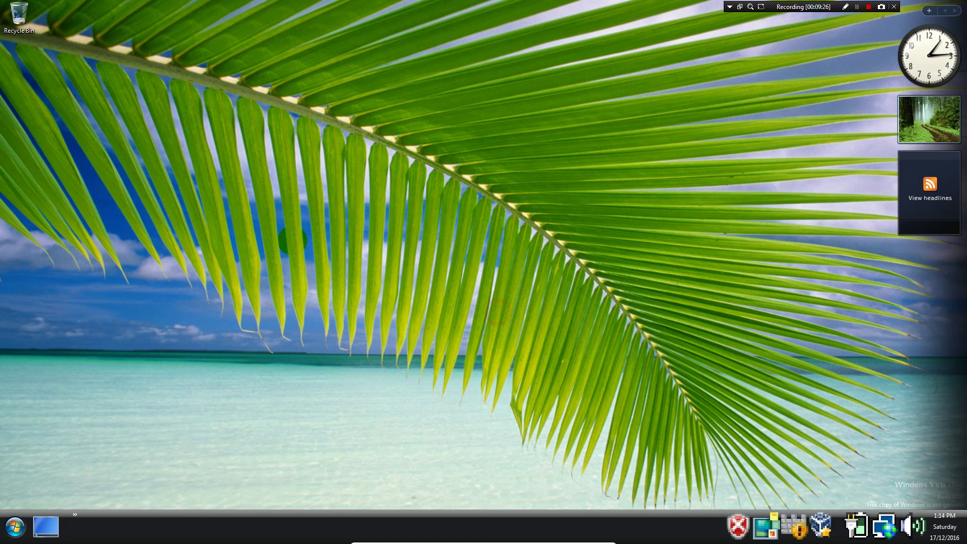
Reopen Personalization, move its window slightly up the desktop, and open Display Settings
right_click(440, 203)
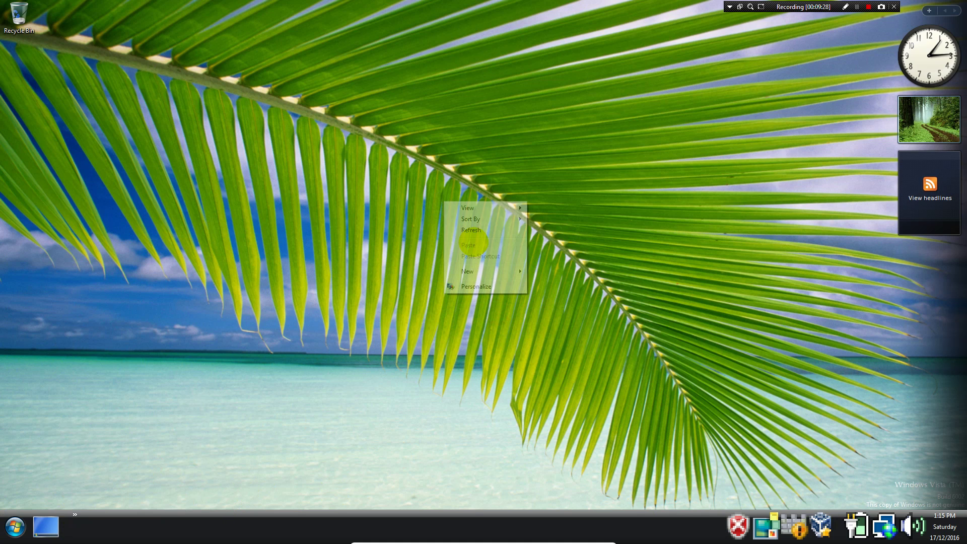
click(481, 285)
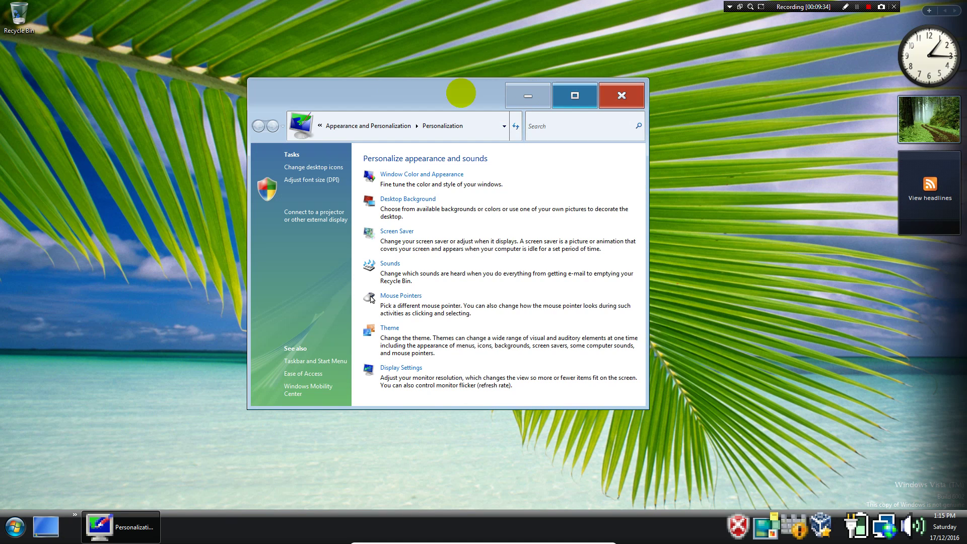
drag(493, 93, 505, 68)
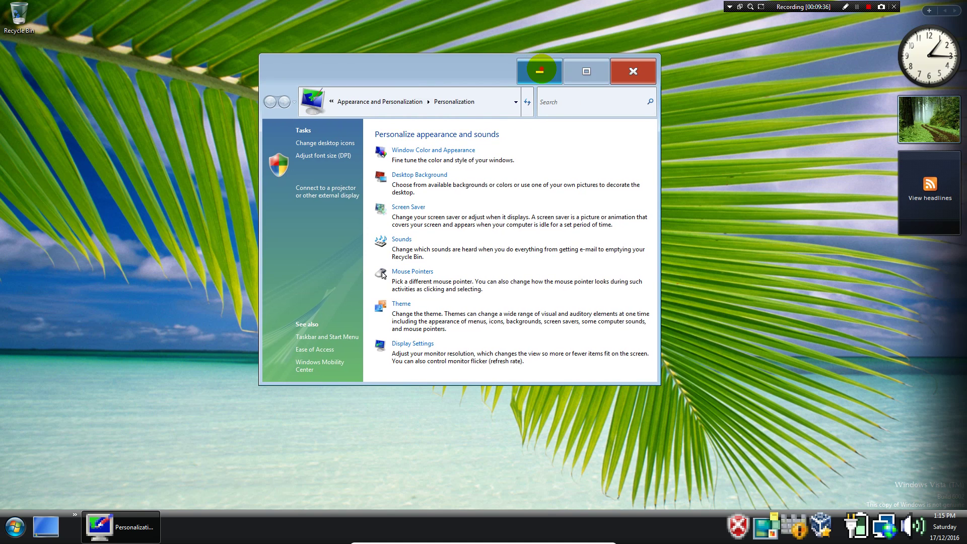
click(122, 527)
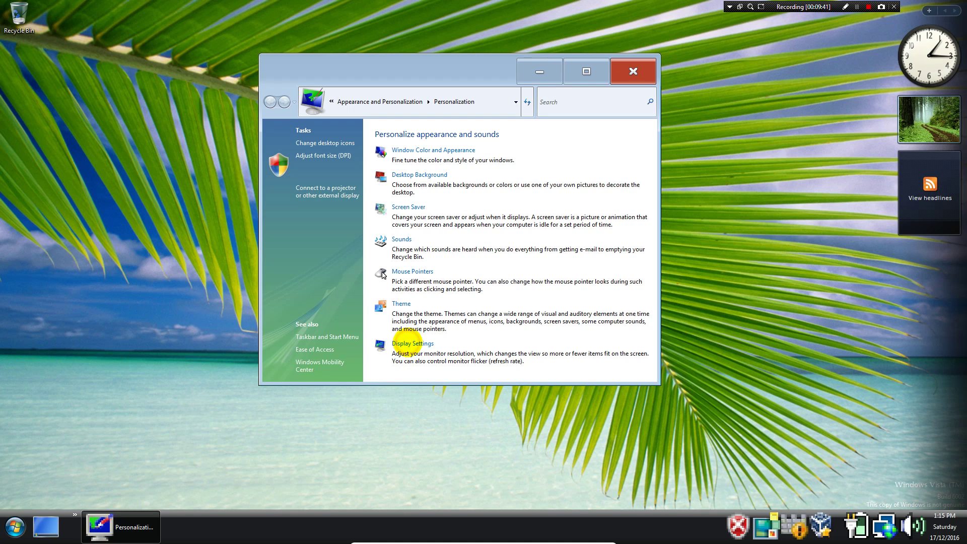
click(408, 346)
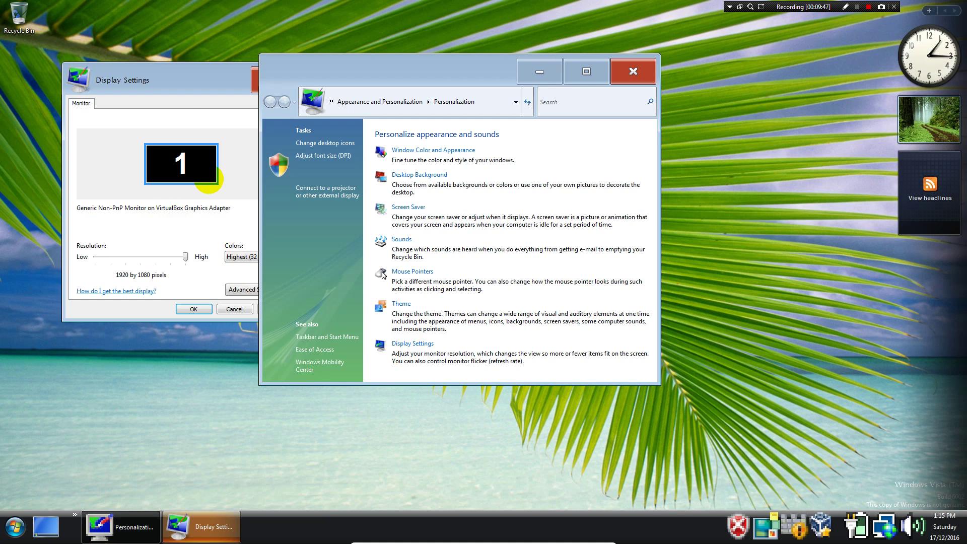
Bring Display Settings to the front, minimize Personalization, and move Display Settings to the middle of the desktop
click(278, 80)
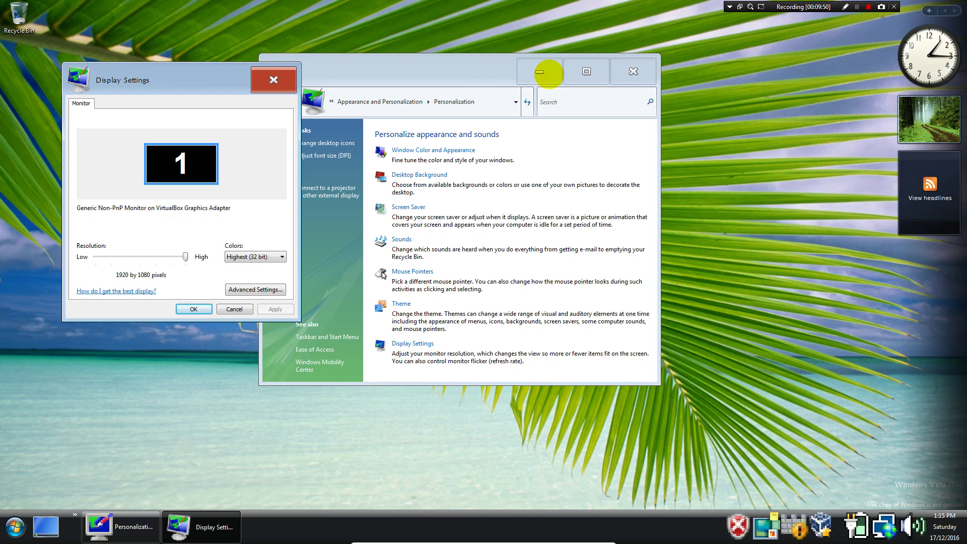
drag(549, 73, 614, 98)
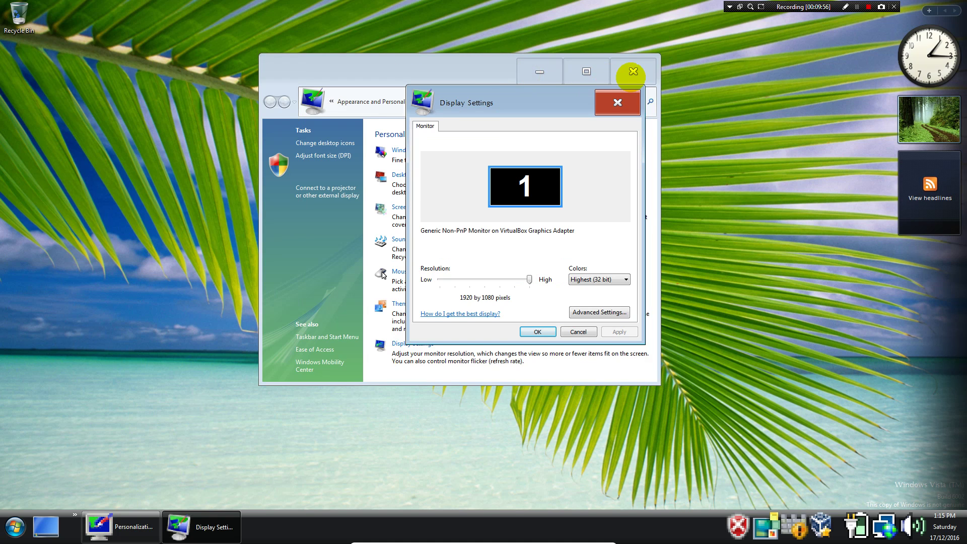
click(494, 62)
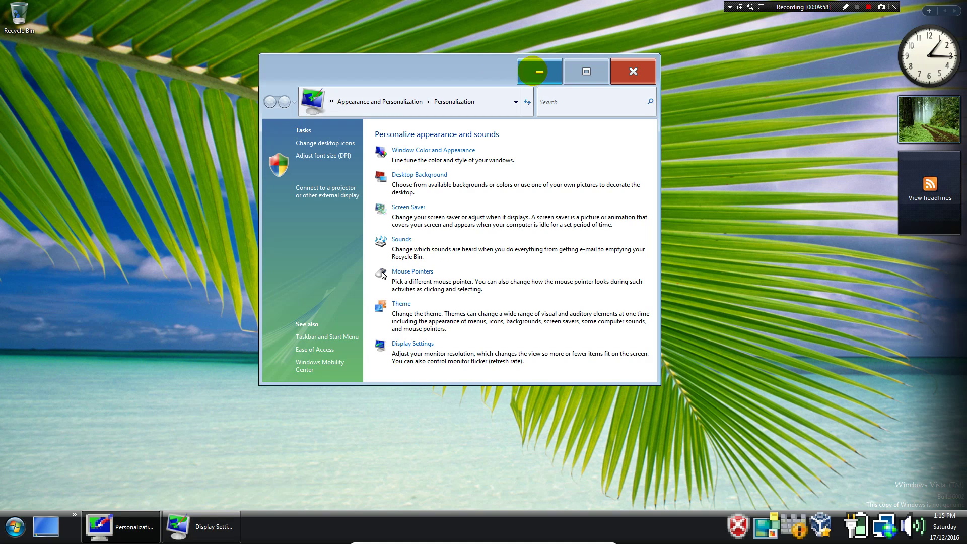
click(539, 71)
drag(529, 102, 456, 180)
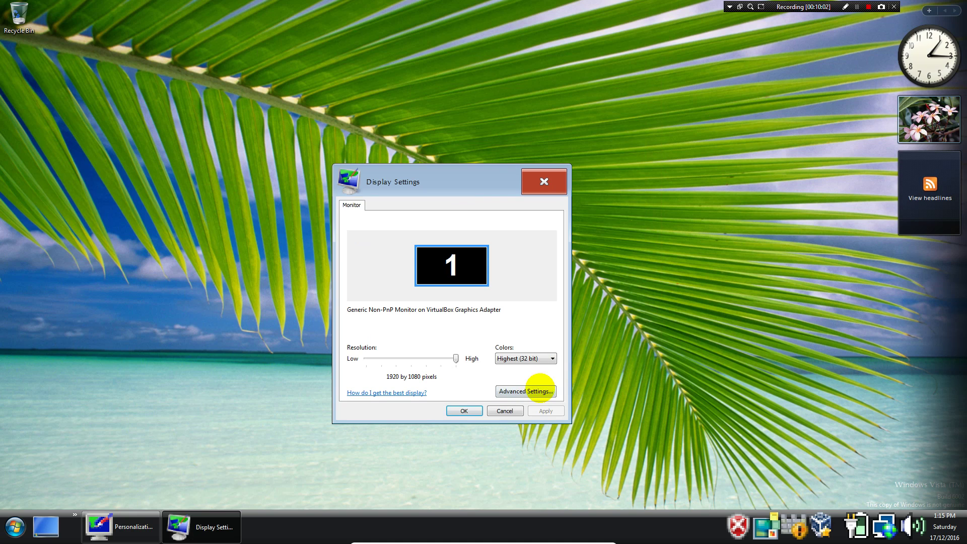
Open the advanced display settings, move their dialog beside Display Settings, and view the monitor and adapter information
click(542, 391)
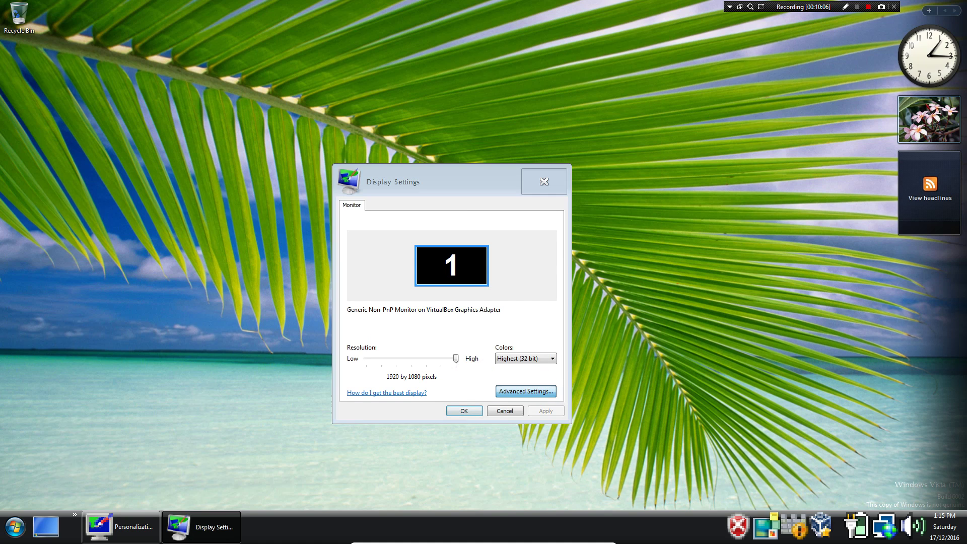
drag(437, 202, 647, 194)
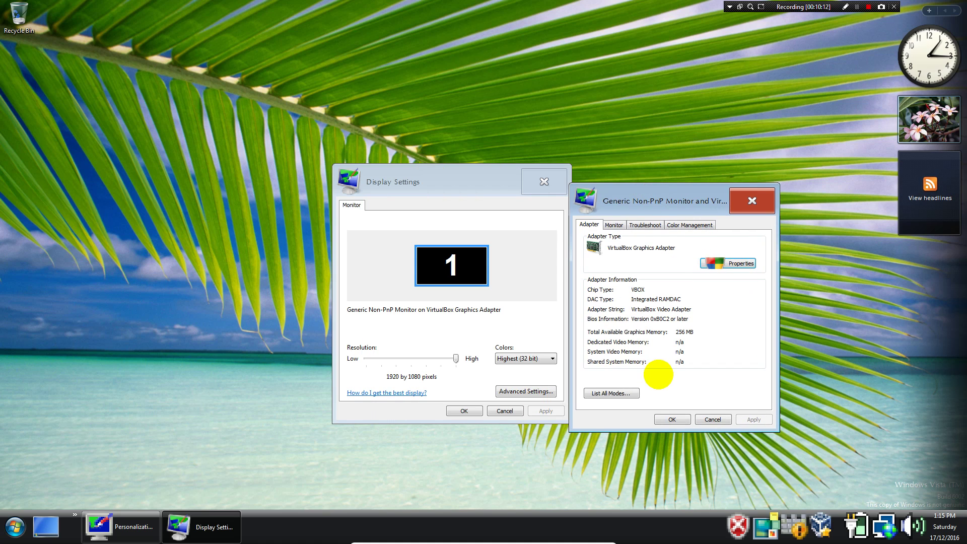
drag(668, 204, 726, 170)
click(671, 190)
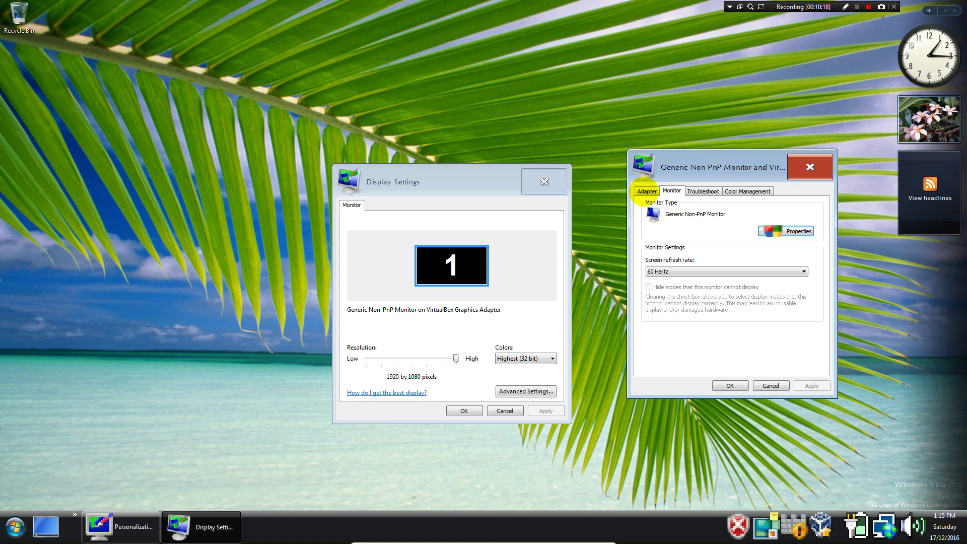
click(646, 191)
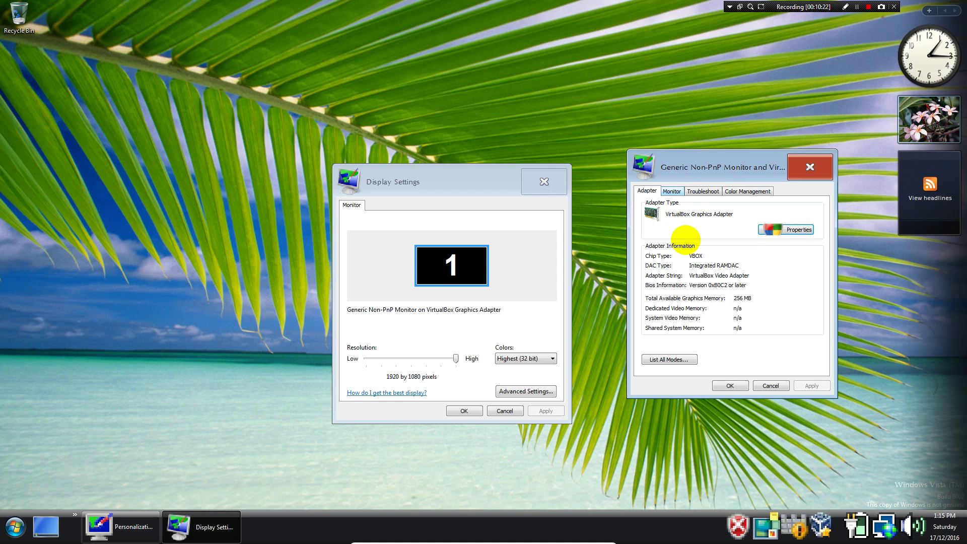
View the adapter dialog's monitor, troubleshooting and color management settings, keep the 60 Hertz refresh rate, and close the dialog
click(672, 191)
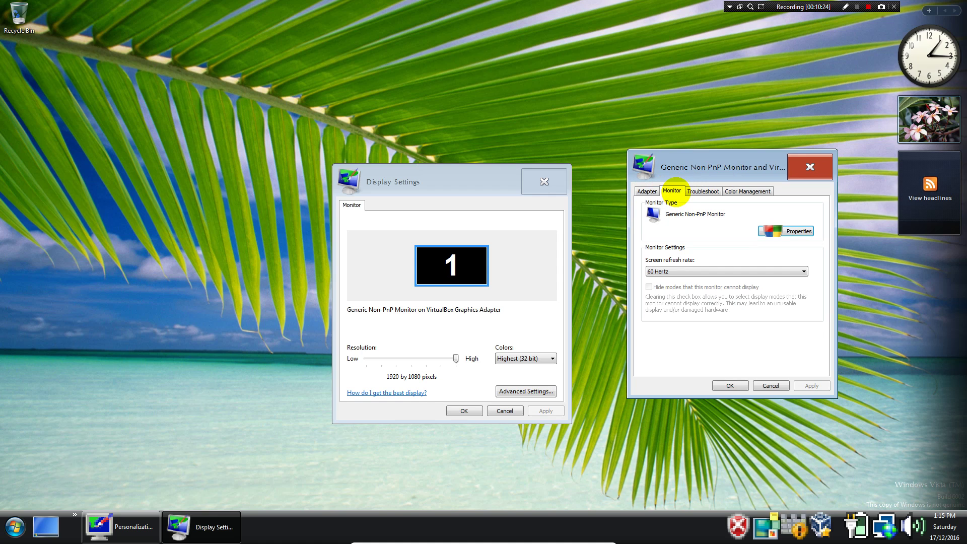
click(675, 271)
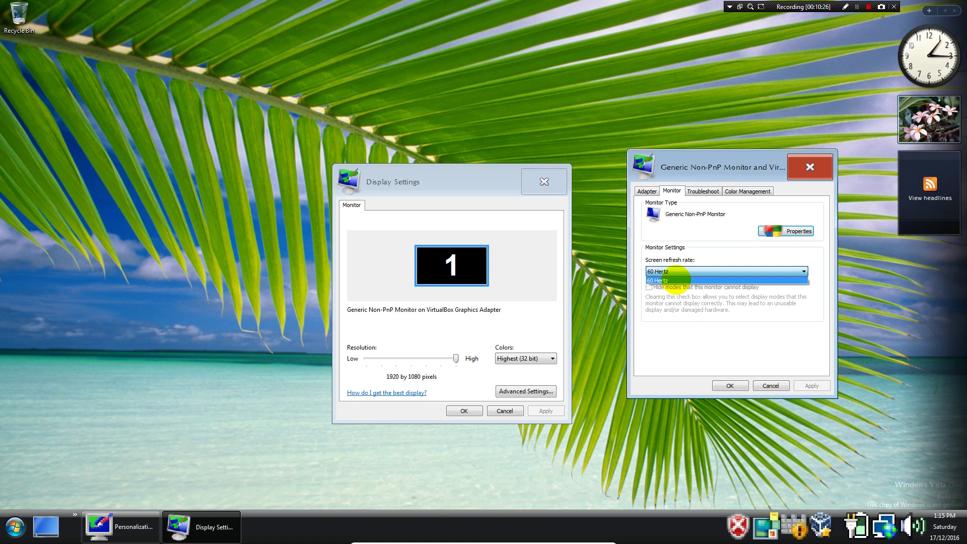
click(687, 280)
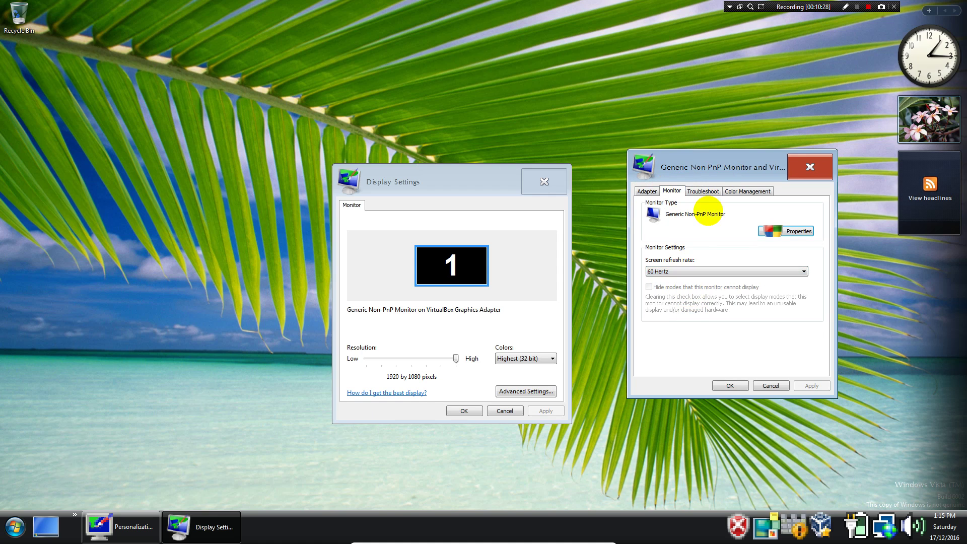
click(710, 191)
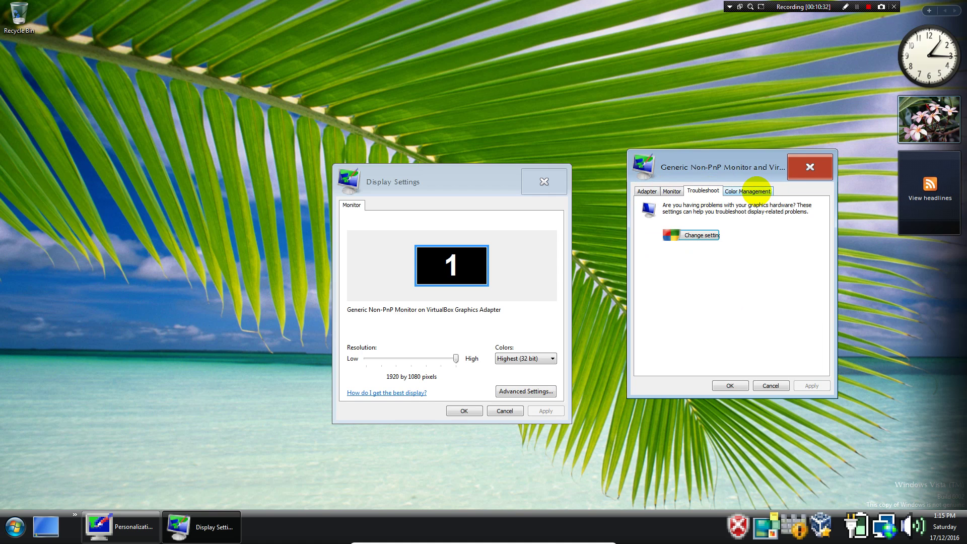
click(759, 190)
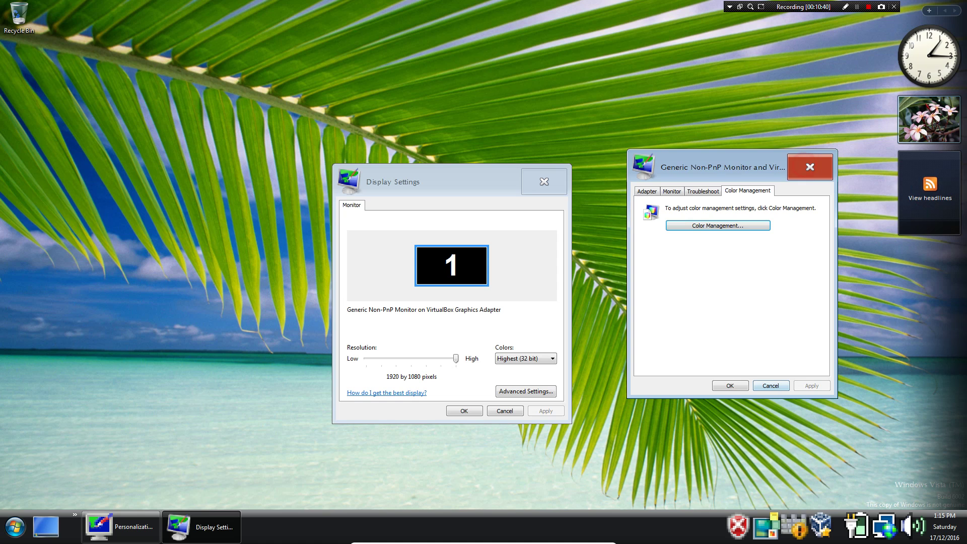
click(810, 166)
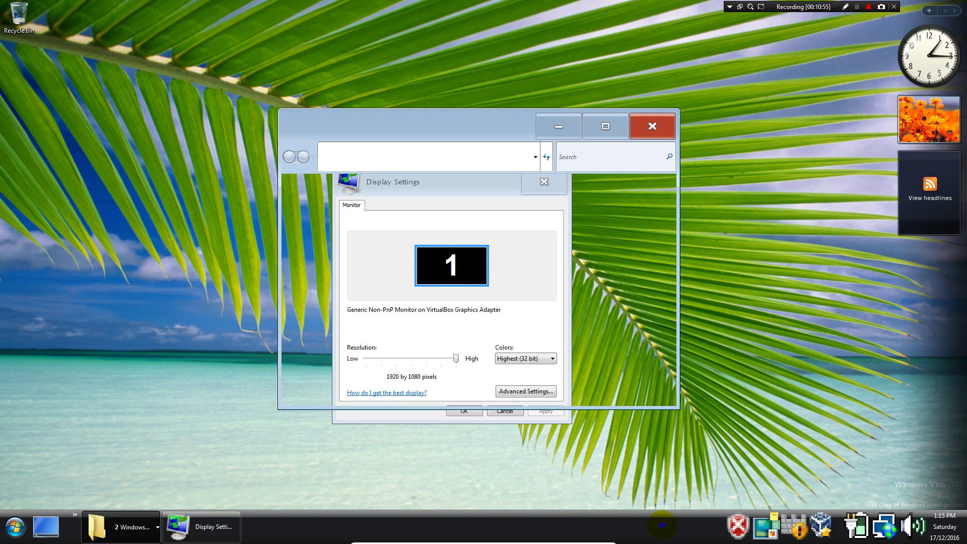
Open the Taskbar and Start Menu Properties and move the Ease of Access Center window to the desktop's lower corner
right_click(661, 525)
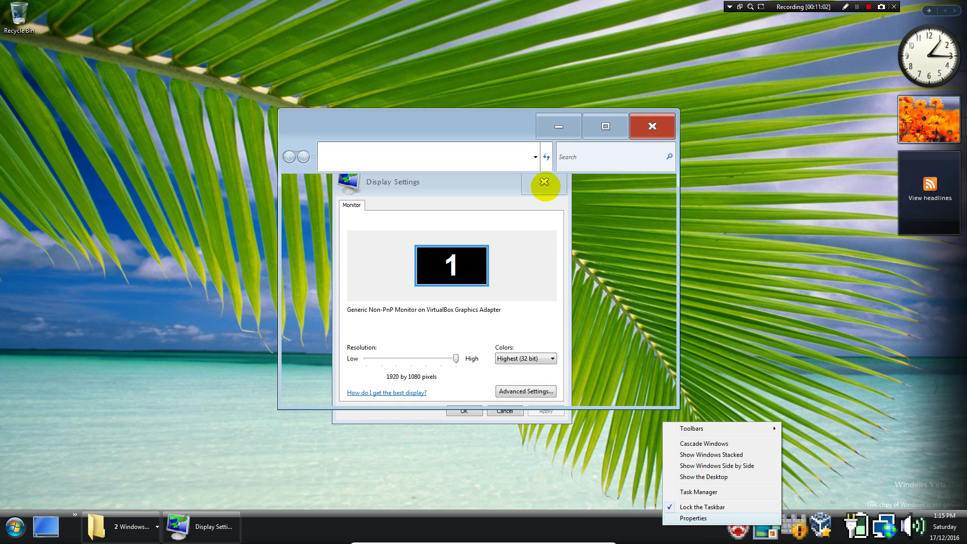
click(488, 122)
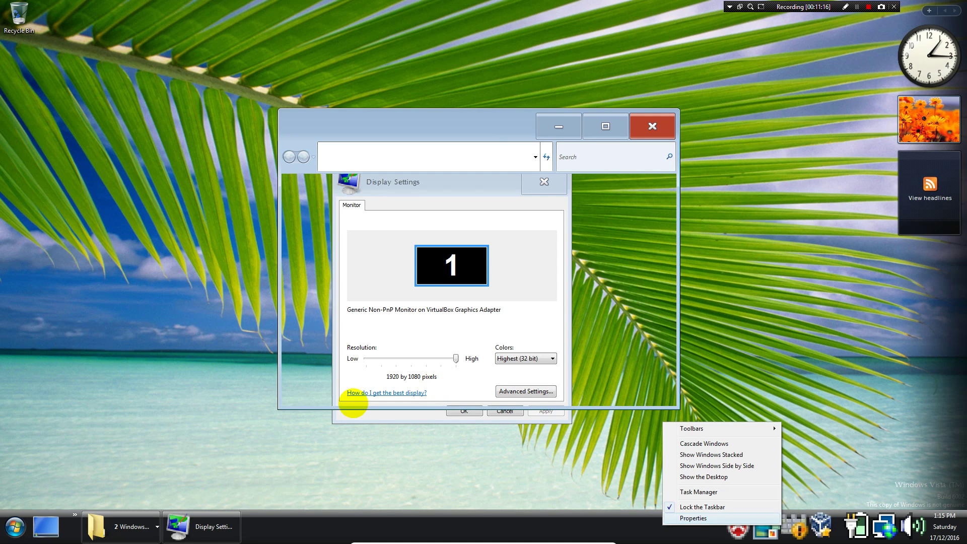
key(Return)
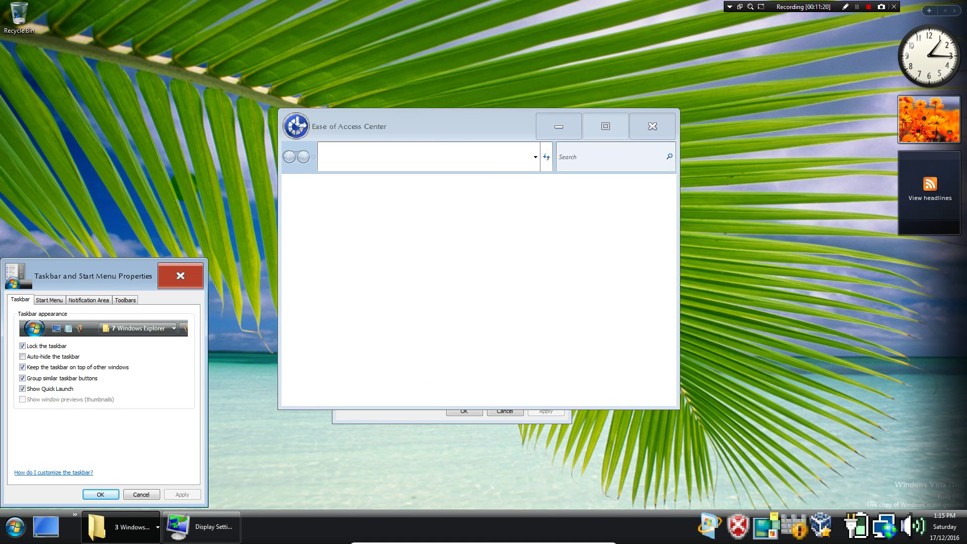
click(177, 190)
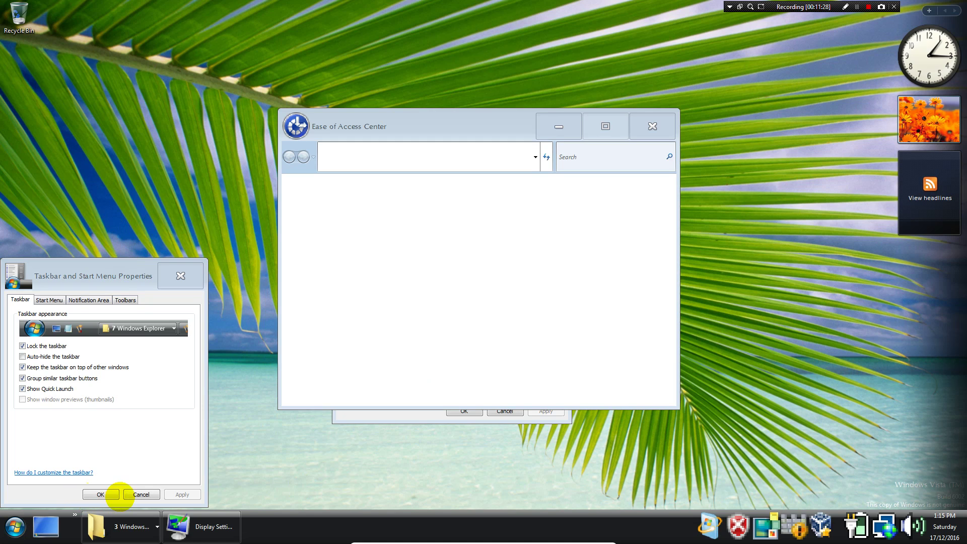
click(138, 528)
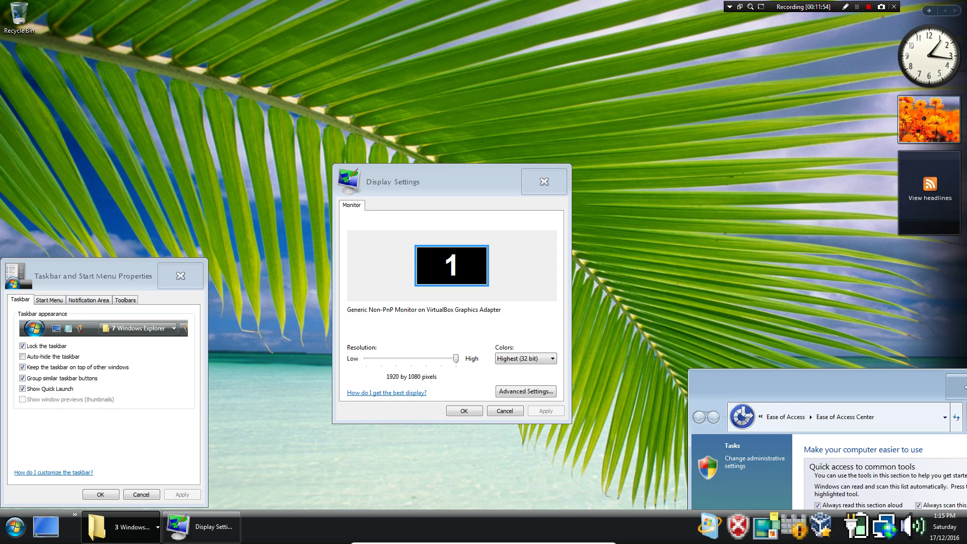
key(F8)
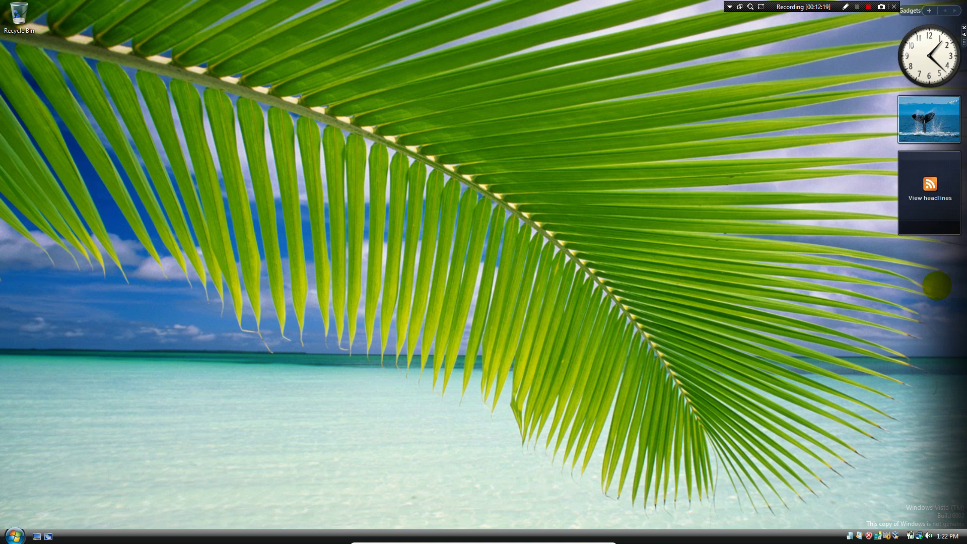
Open the Sidebar's Gadget Gallery and select the Contacts gadget
right_click(925, 291)
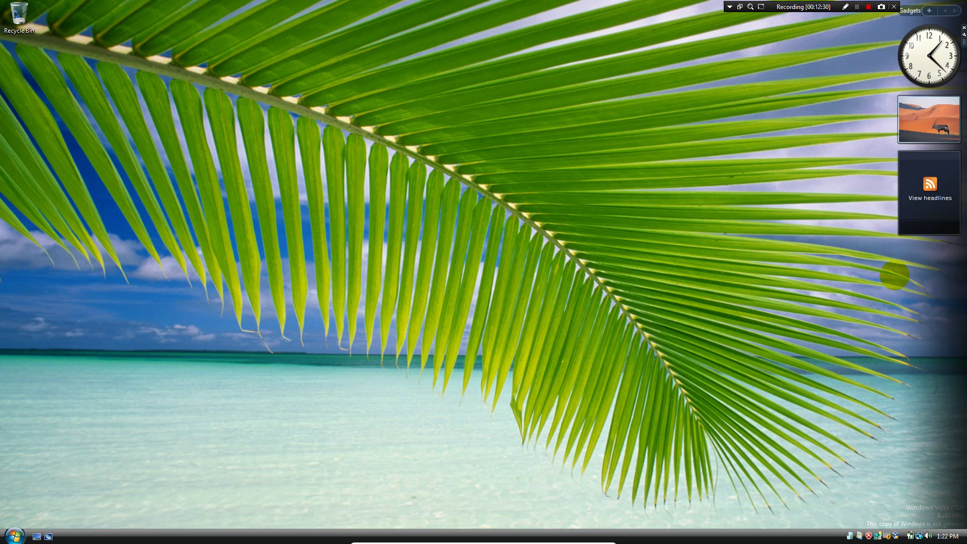
right_click(931, 325)
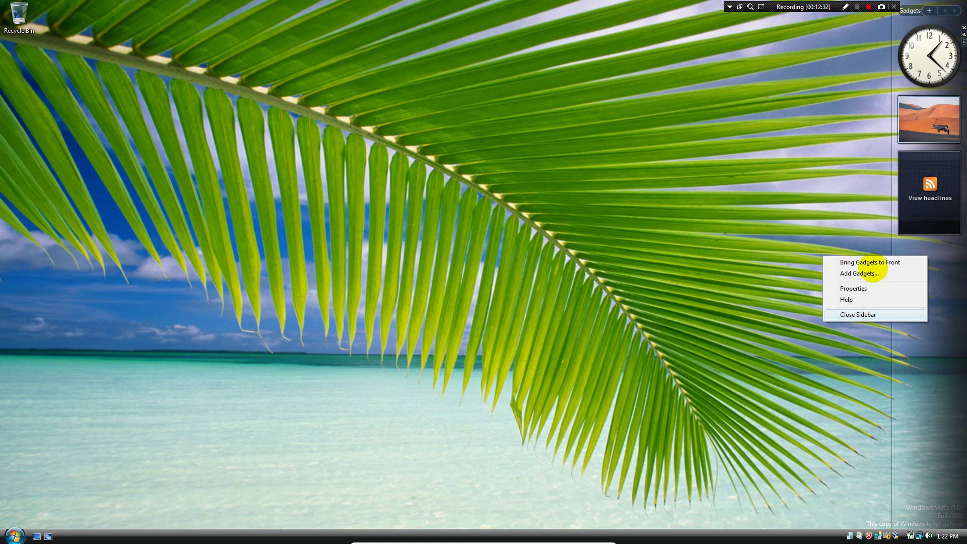
click(866, 281)
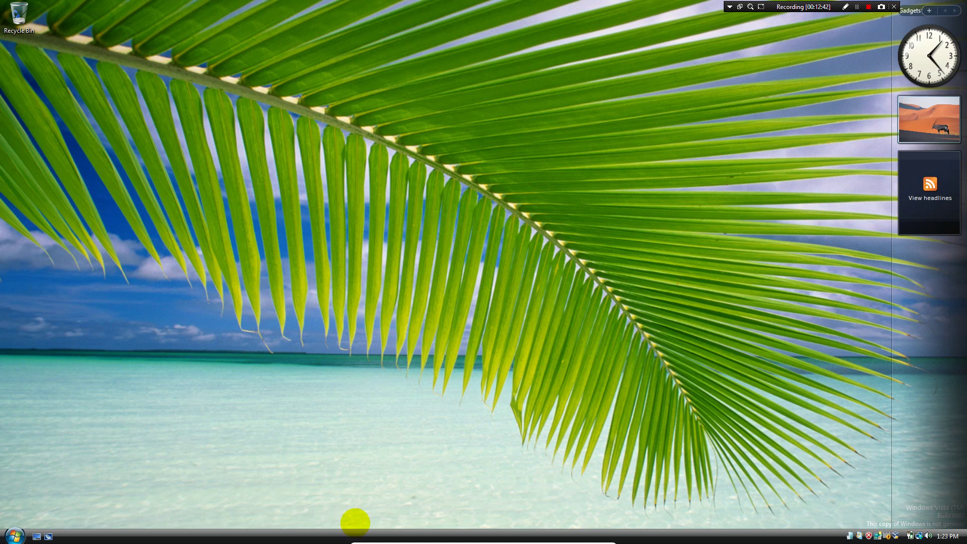
click(929, 11)
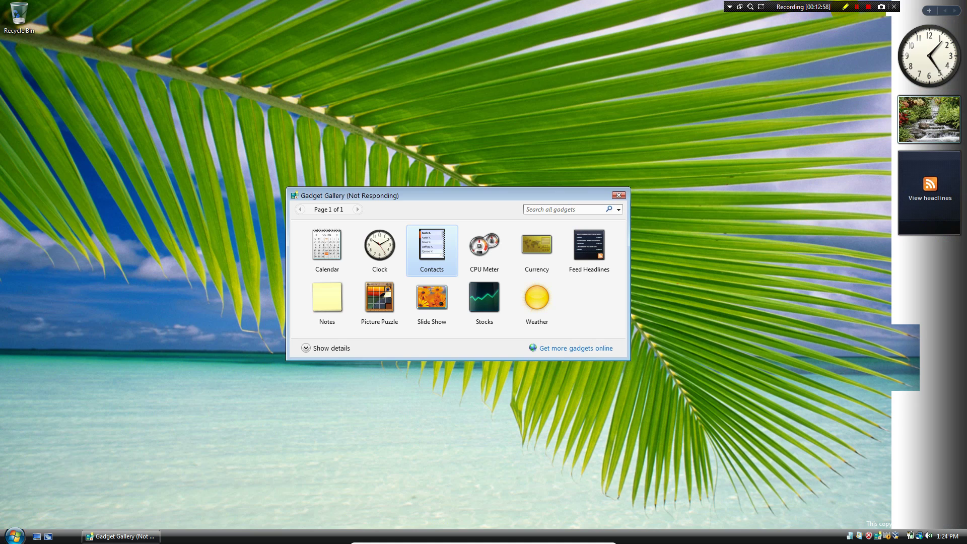
click(845, 7)
click(845, 6)
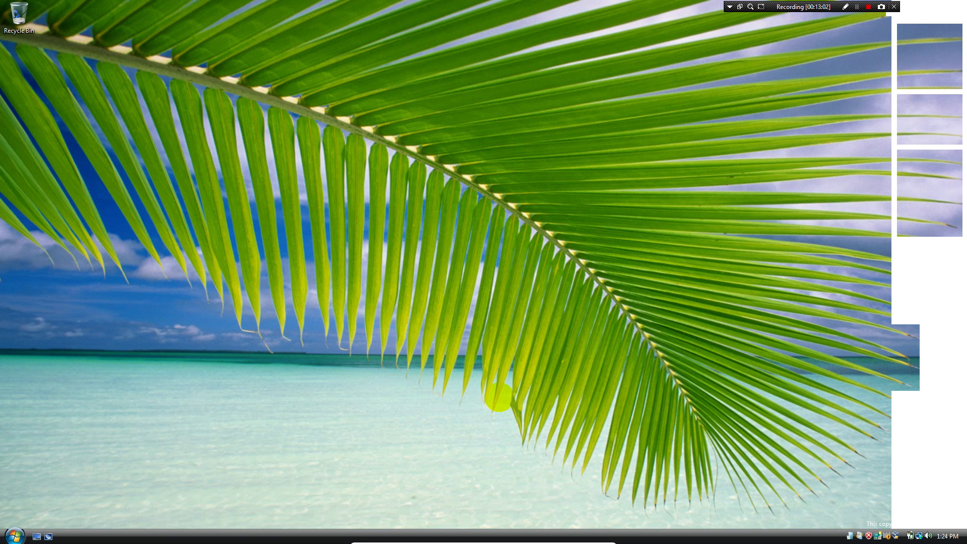
right_click(917, 434)
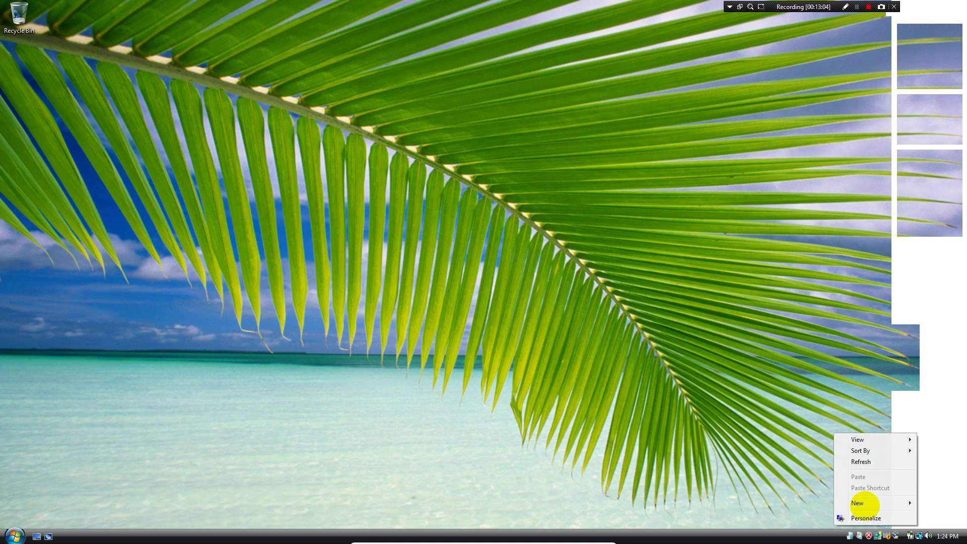
click(895, 197)
right_click(895, 197)
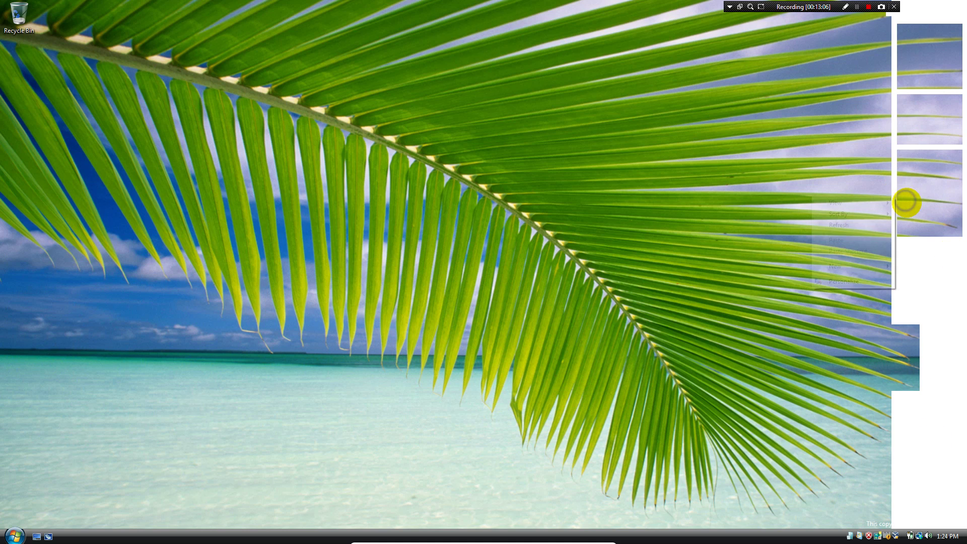
click(887, 521)
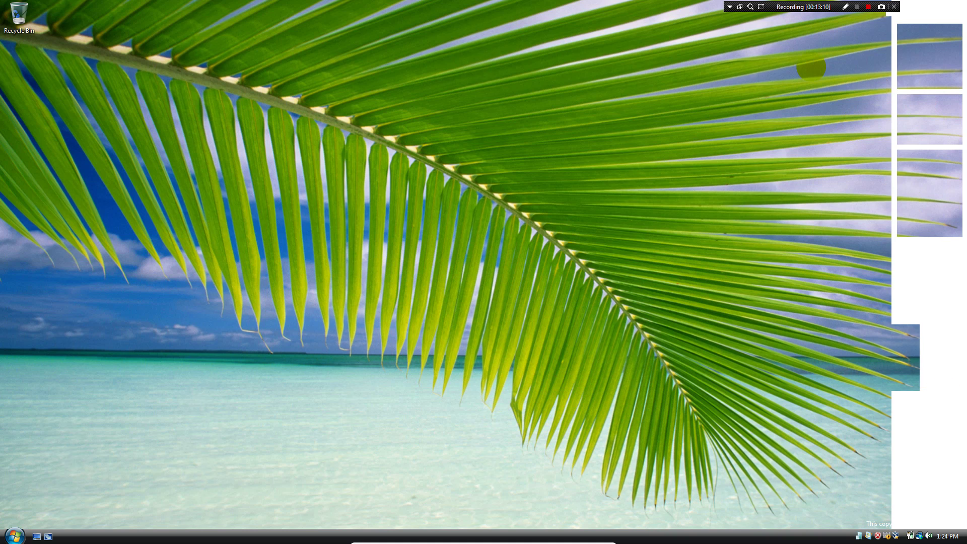
click(857, 7)
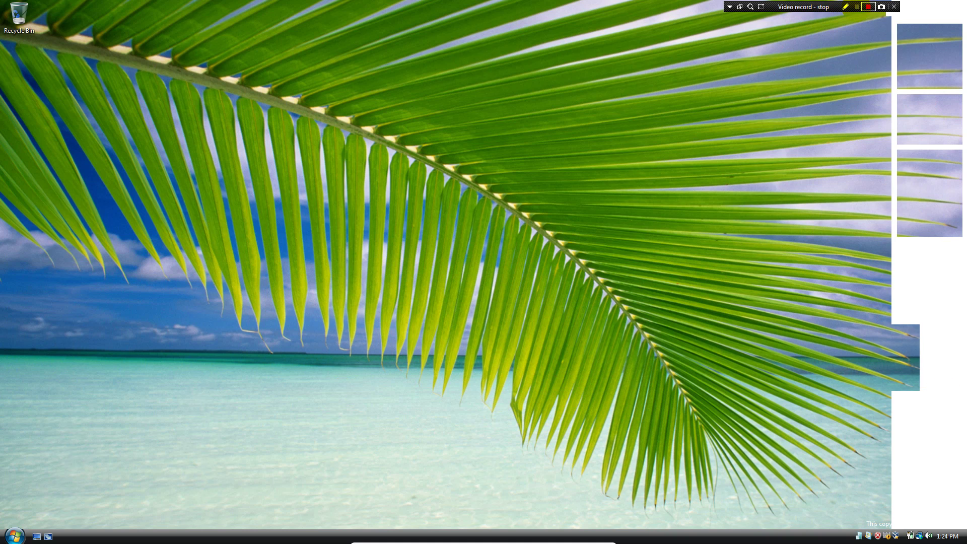
click(856, 7)
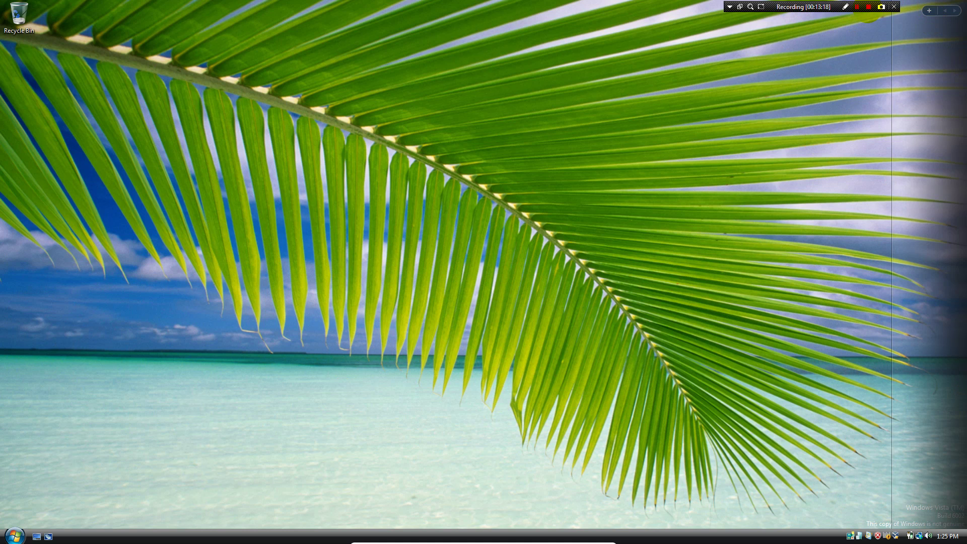
click(856, 7)
click(856, 6)
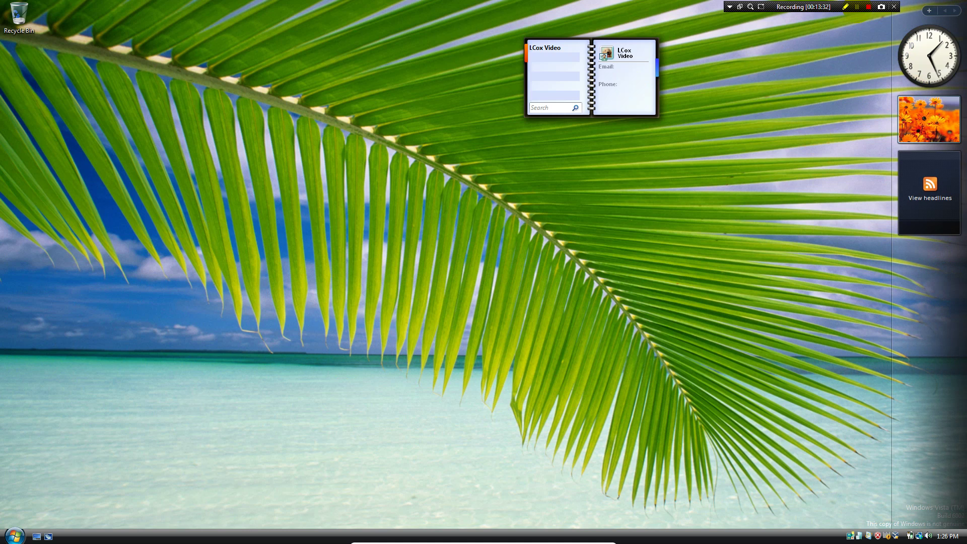
Close the Windows Sidebar
right_click(947, 290)
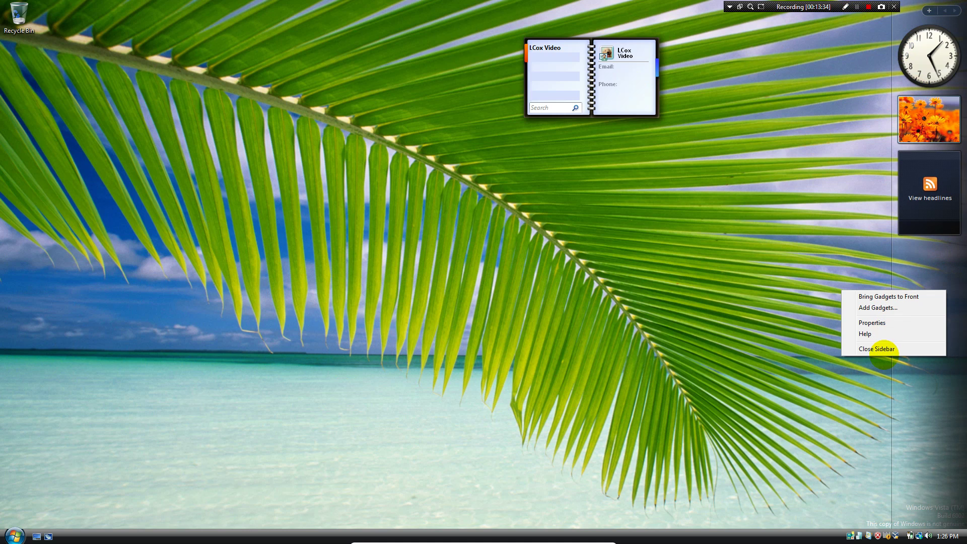
click(885, 350)
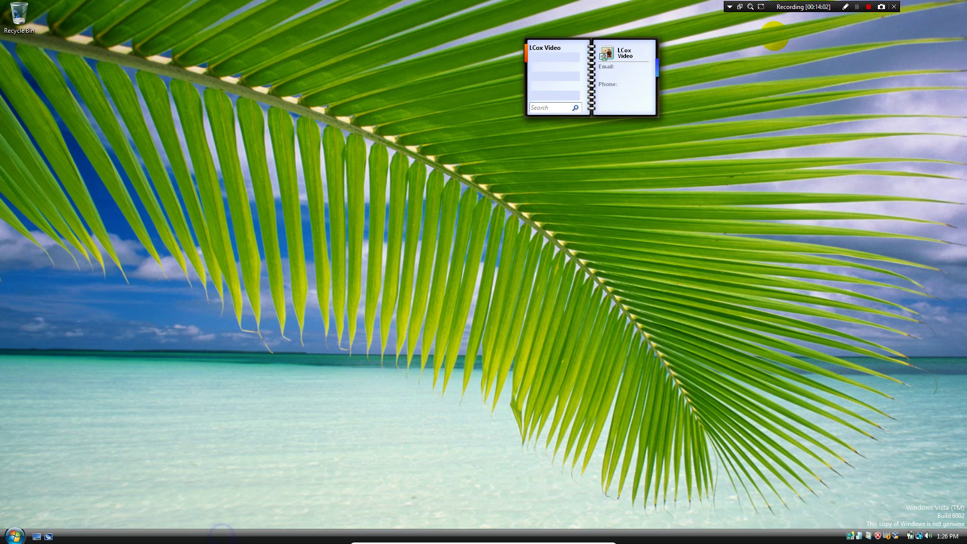
click(856, 7)
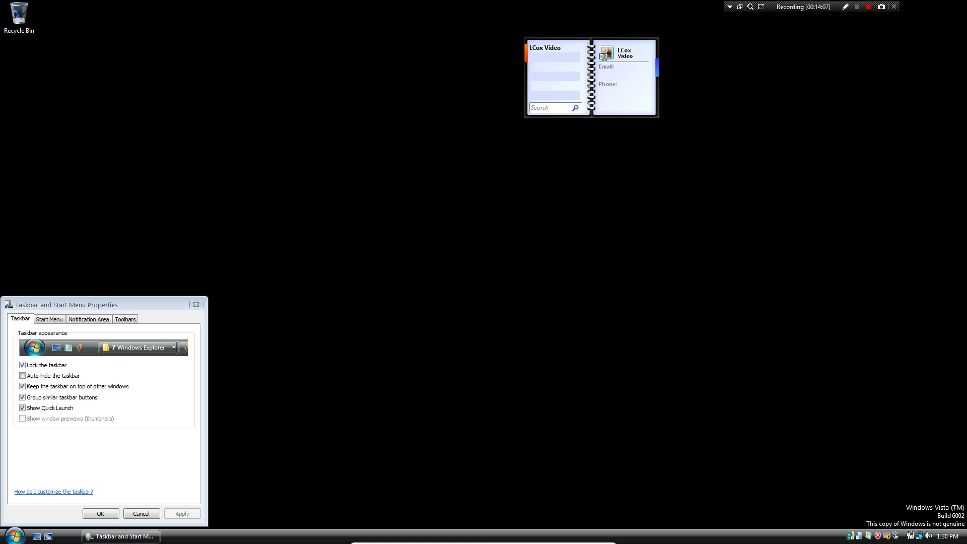
Move the Taskbar and Start Menu Properties dialog towards the middle of the desktop
click(613, 59)
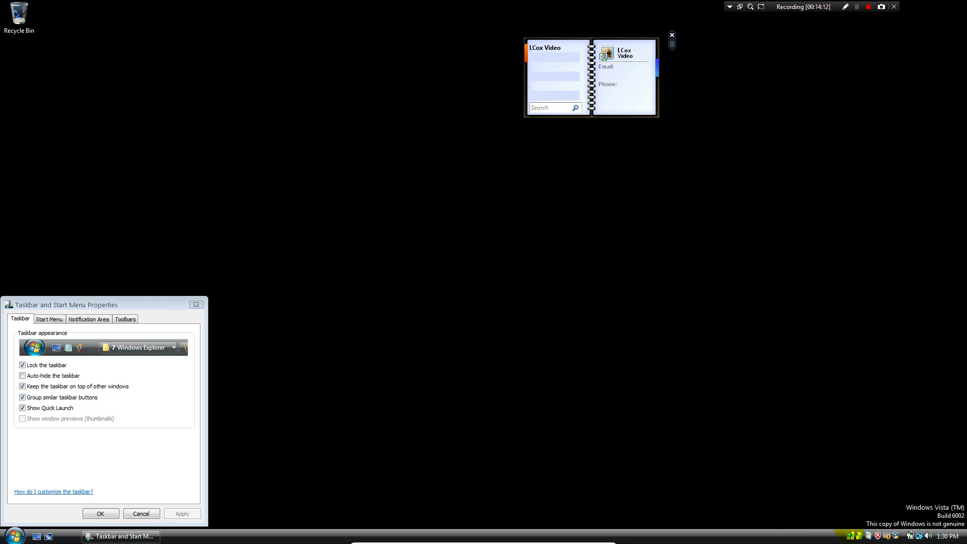
click(168, 302)
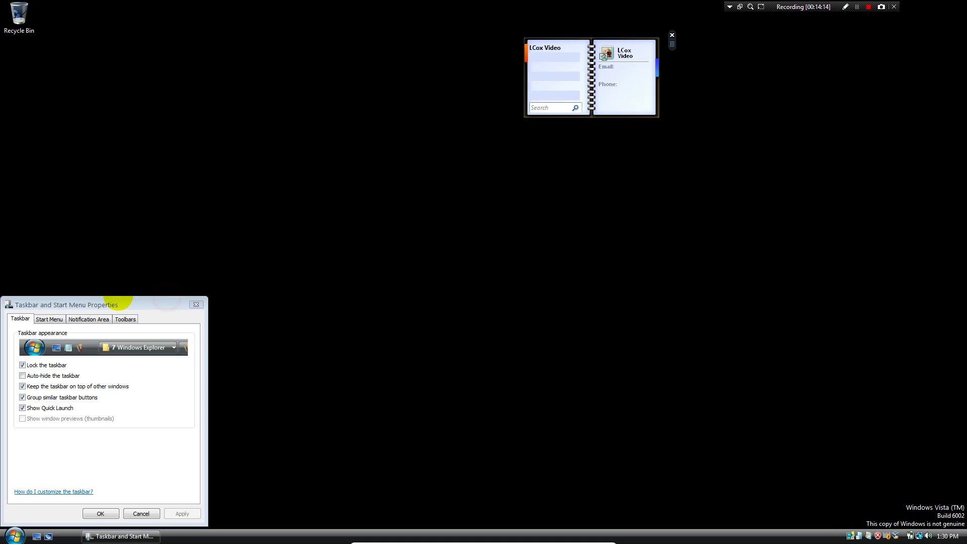
click(122, 304)
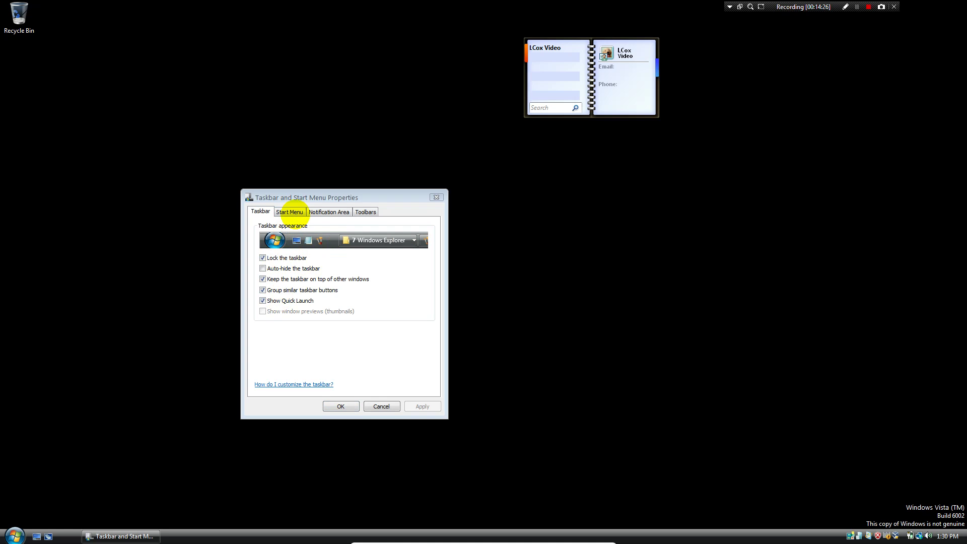
Try the Classic Start menu style in the Start menu settings and cancel the dialog without applying it
click(295, 213)
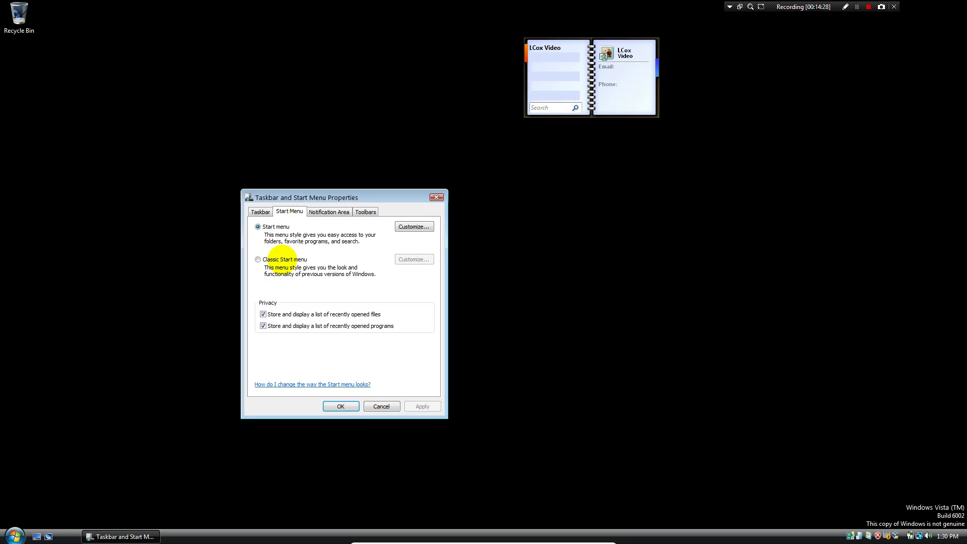
click(283, 259)
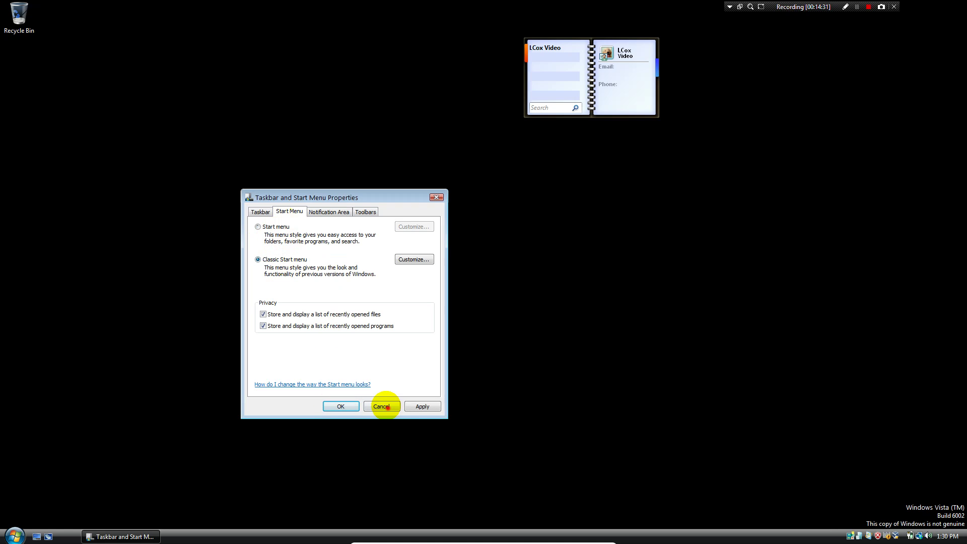
click(385, 405)
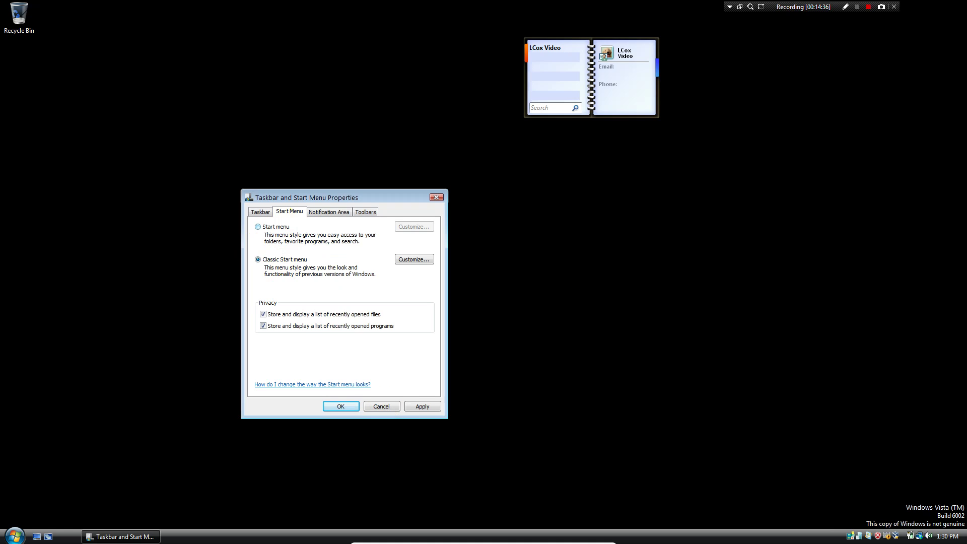
key(Escape)
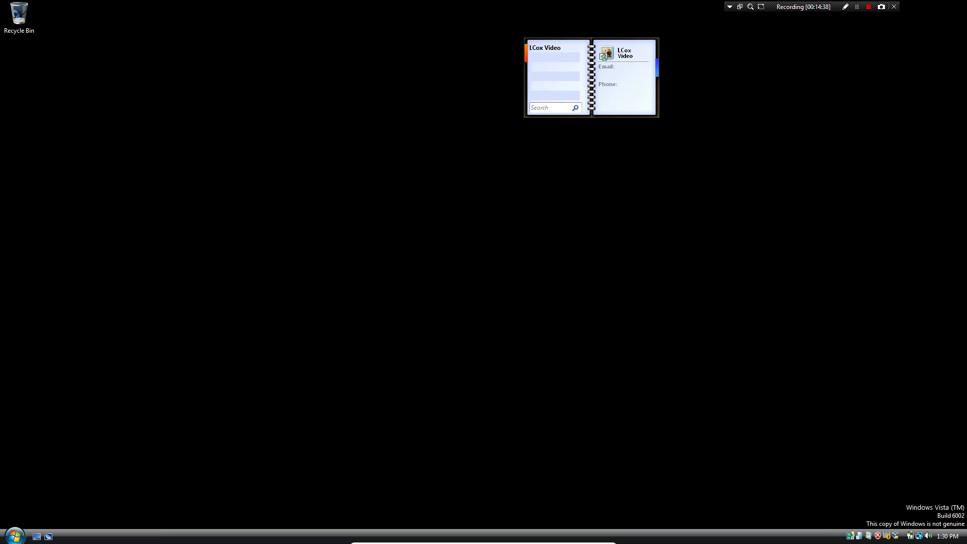
Open the desktop's Personalization window and try to move it
right_click(582, 282)
click(604, 367)
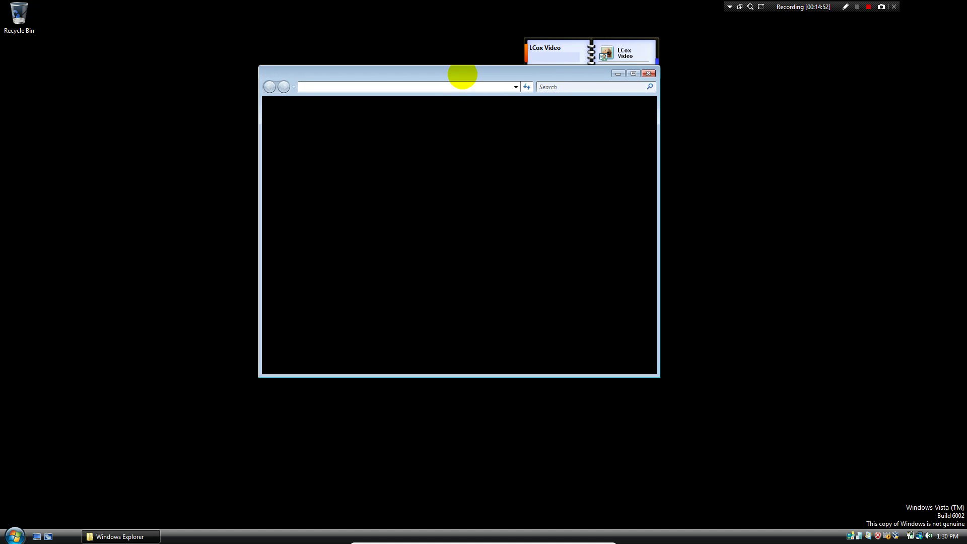
click(464, 69)
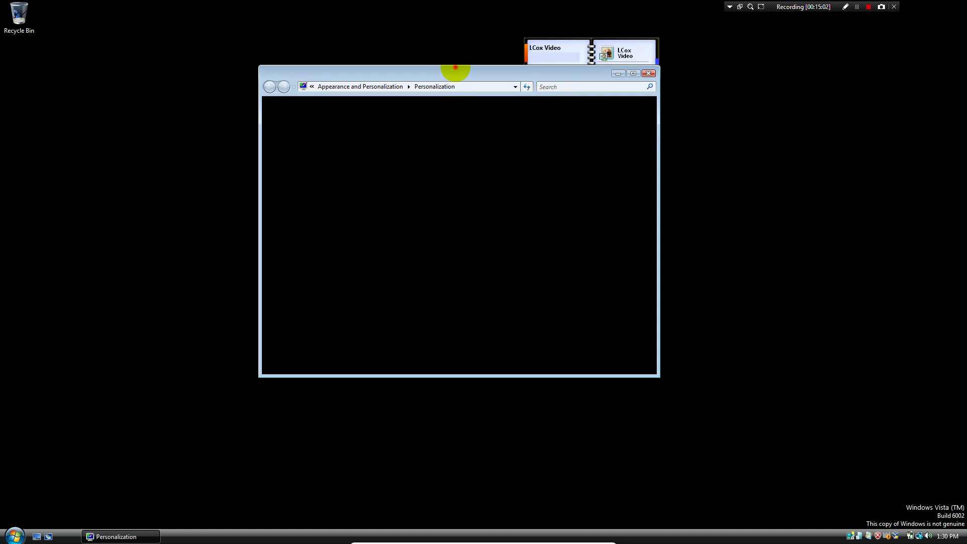
Move the Personalization window lower on the desktop and apply the Windows Classic theme in the theme settings
drag(454, 71, 454, 81)
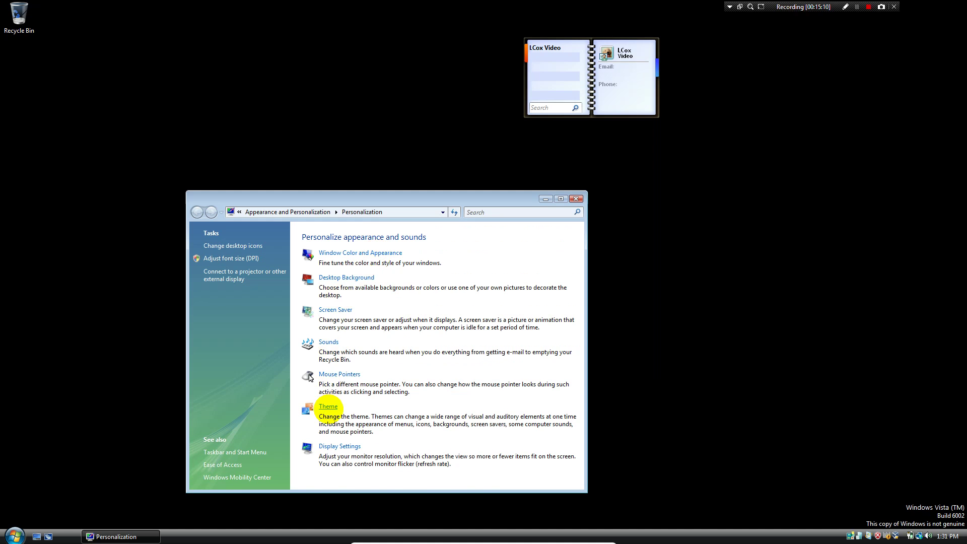
click(328, 407)
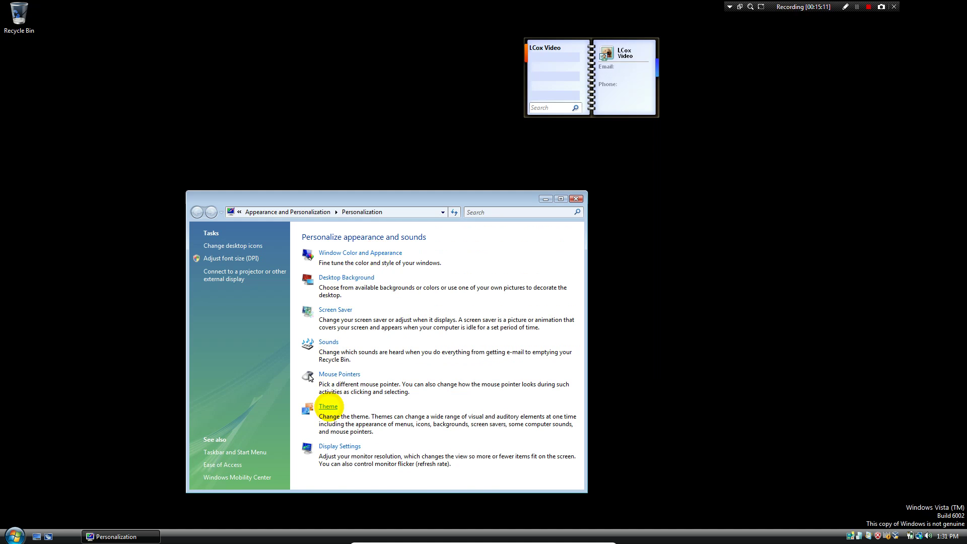
click(310, 377)
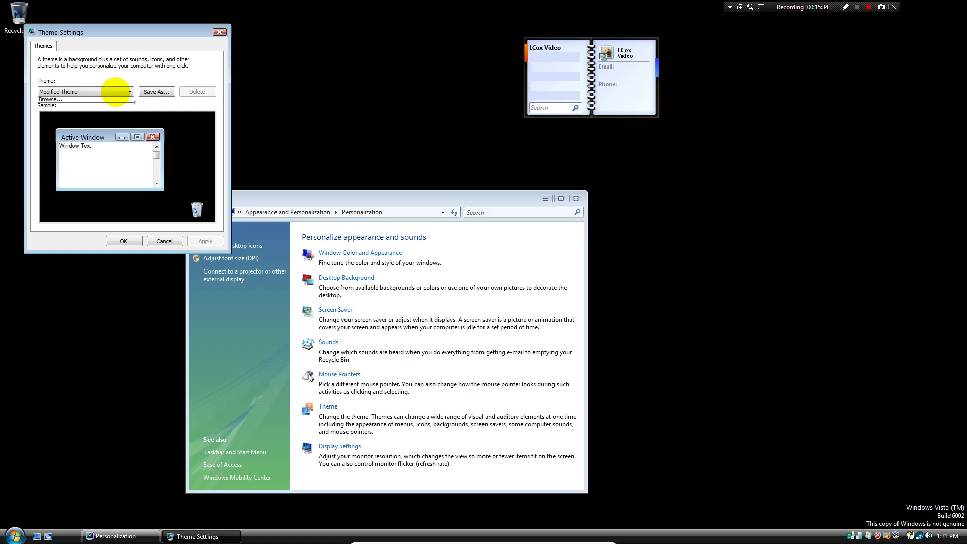
click(115, 91)
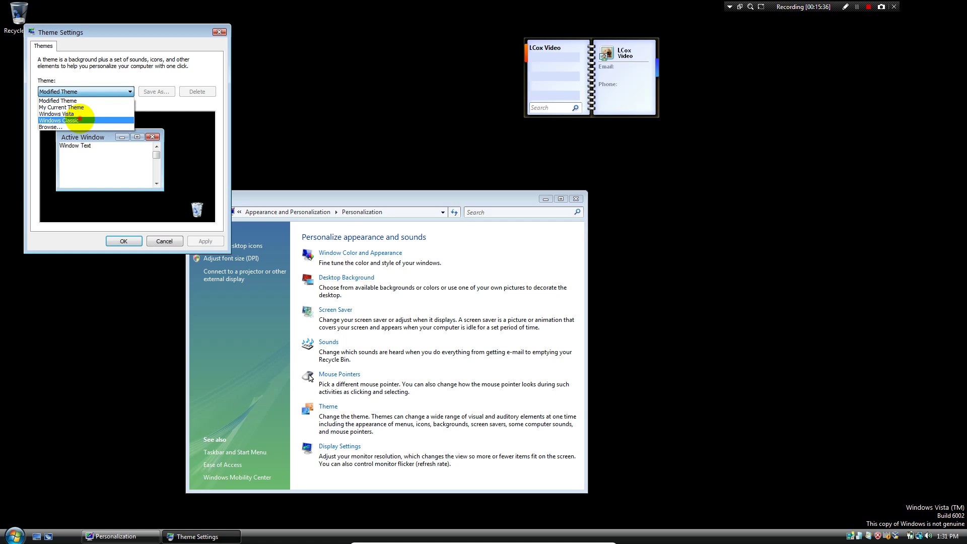
key(Down)
click(120, 238)
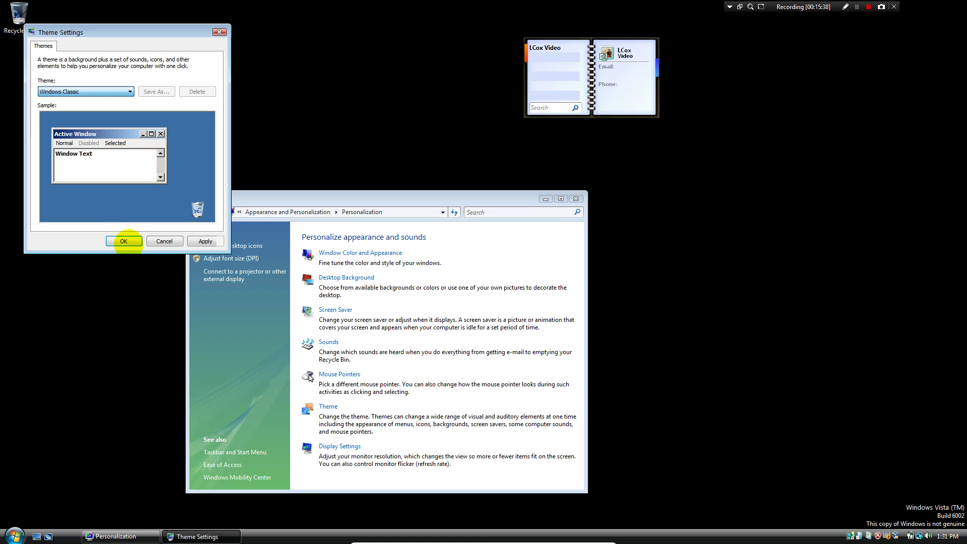
click(123, 241)
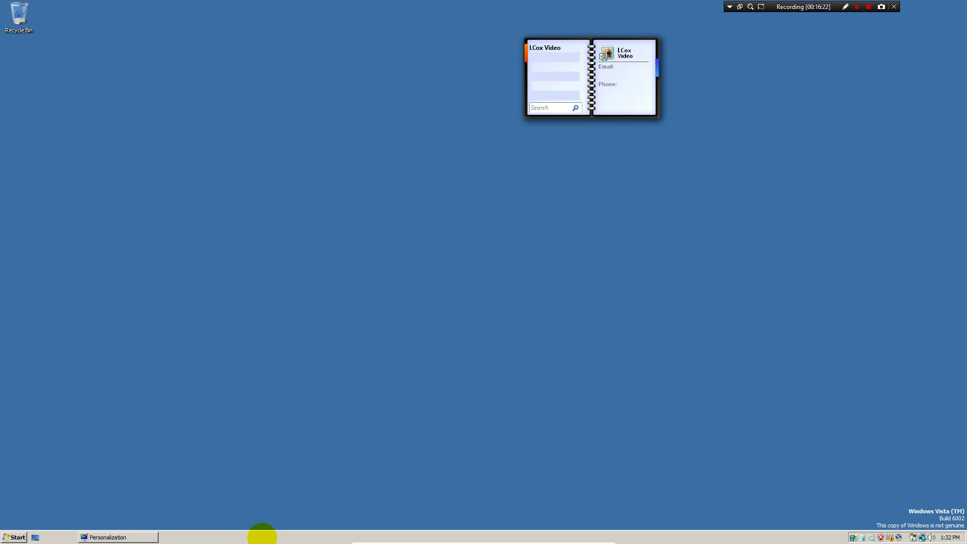
Switch the Start menu to the Classic Start menu style in the Taskbar and Start Menu Properties
right_click(259, 531)
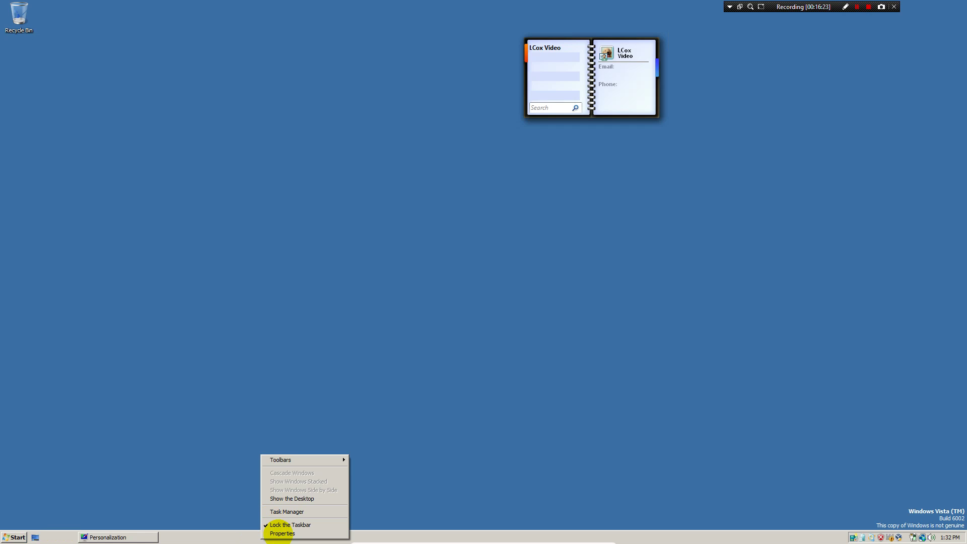
click(280, 534)
click(180, 312)
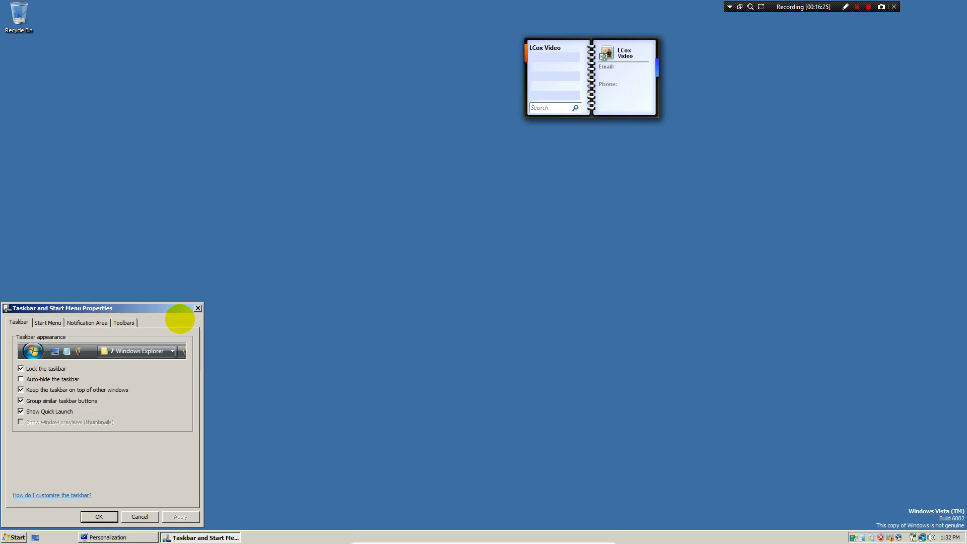
drag(153, 305, 178, 295)
drag(445, 178, 444, 178)
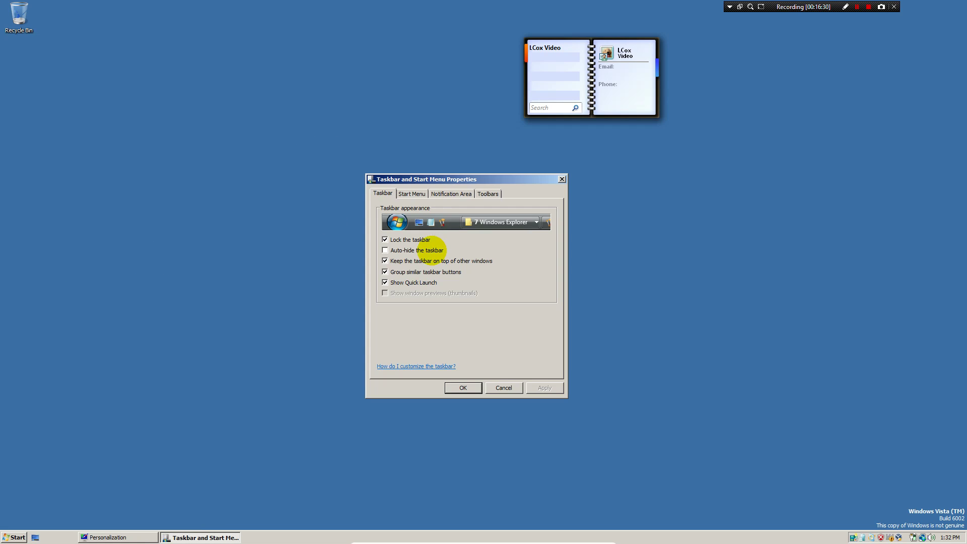
click(417, 193)
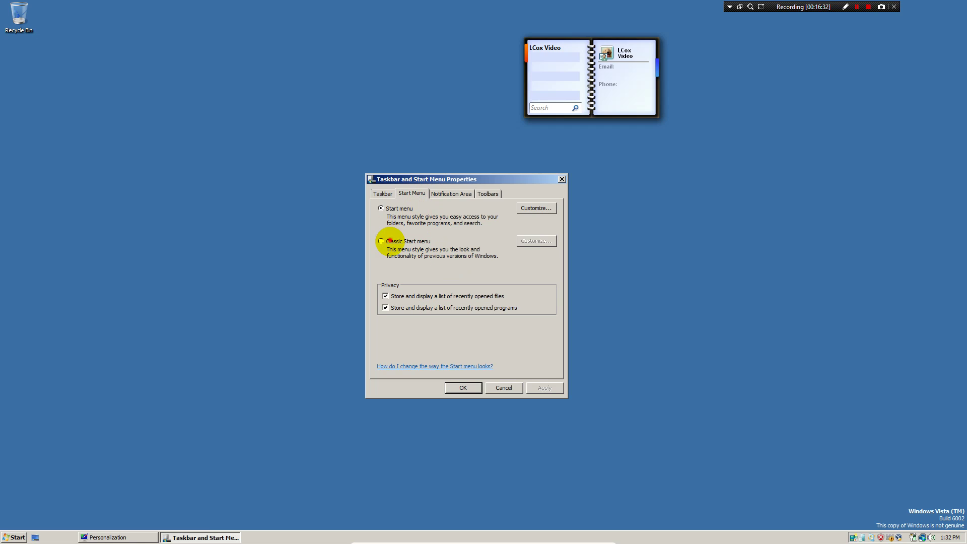
click(381, 241)
click(463, 387)
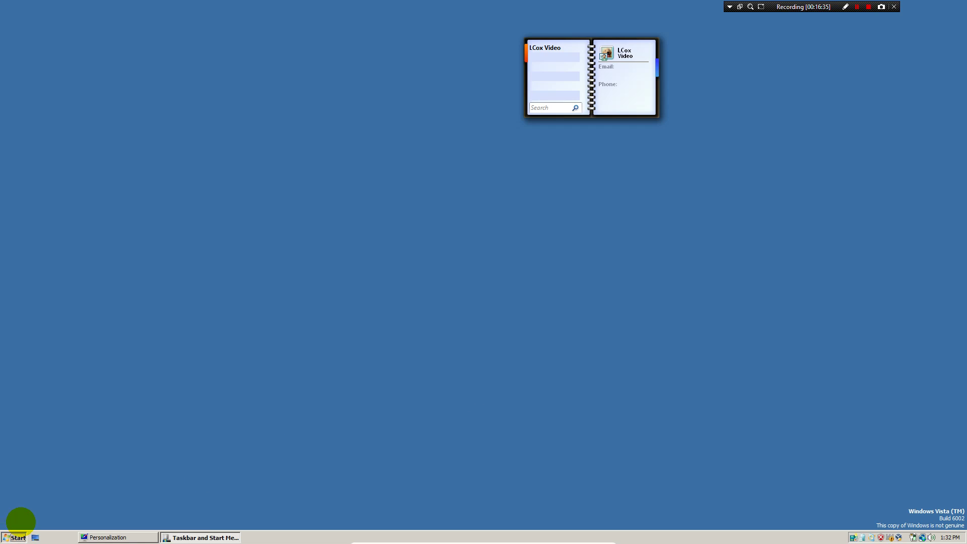
Examine the Classic Start menu and try selection rectangles on the empty desktop
key(super)
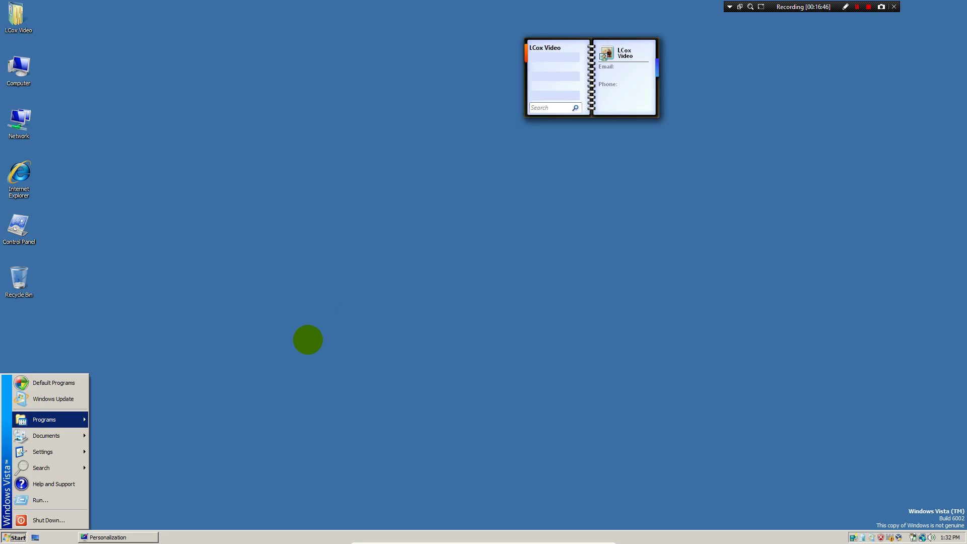
click(231, 308)
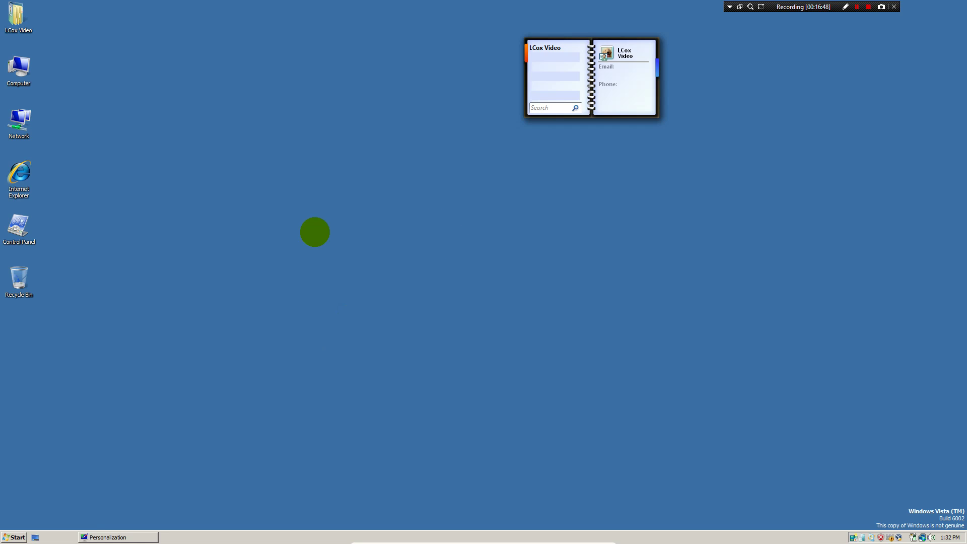
click(600, 389)
drag(379, 260, 633, 322)
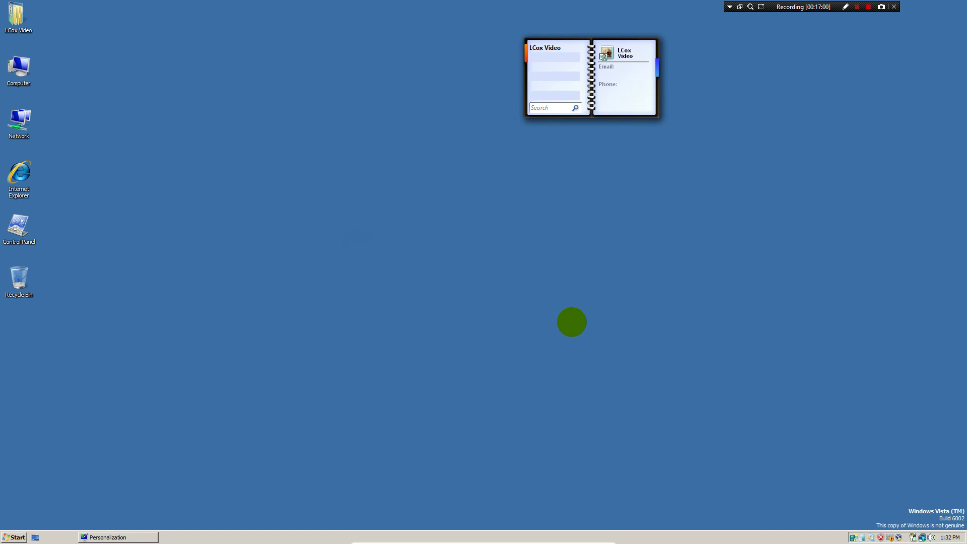
drag(571, 322, 584, 325)
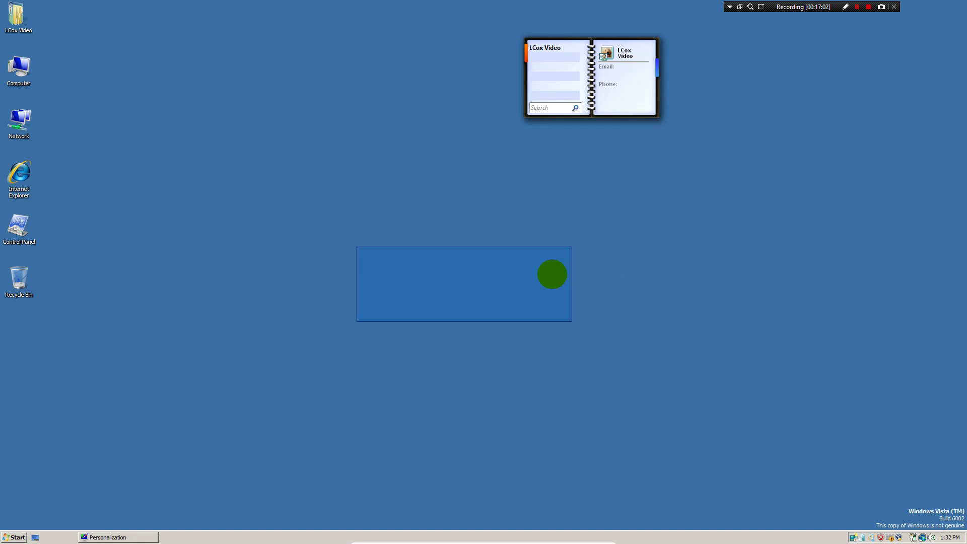
click(34, 536)
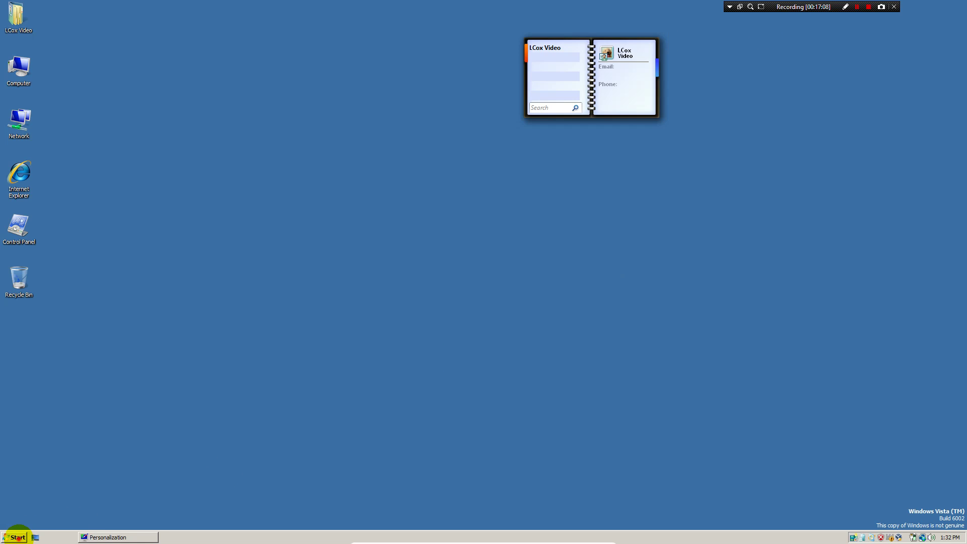
click(18, 536)
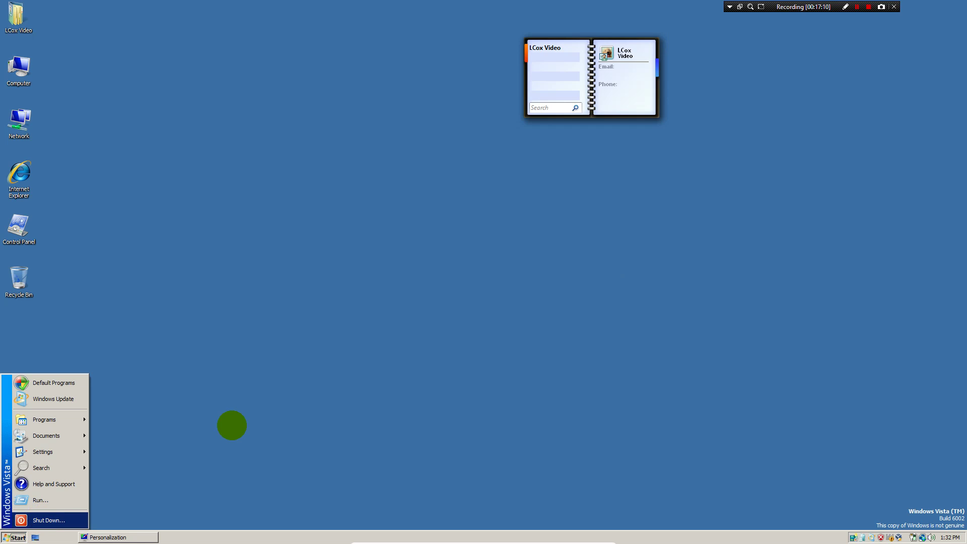
click(940, 8)
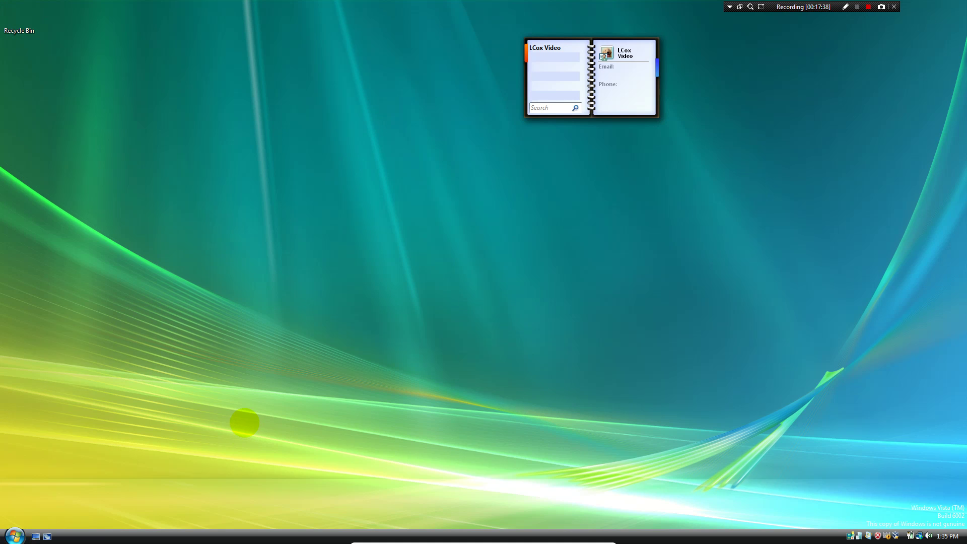
Open the standard Start menu and a Windows Explorer window
click(14, 535)
key(super+e)
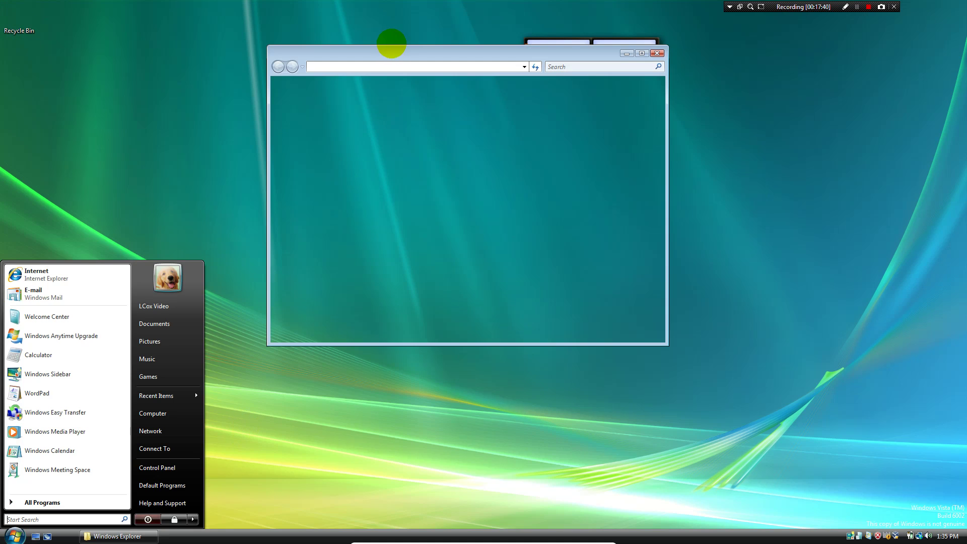
click(857, 7)
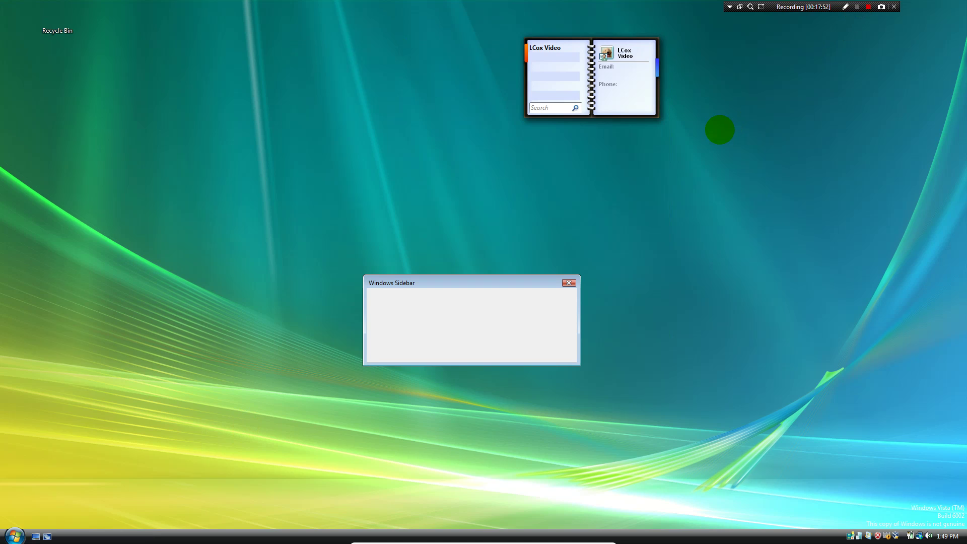
click(856, 7)
click(856, 6)
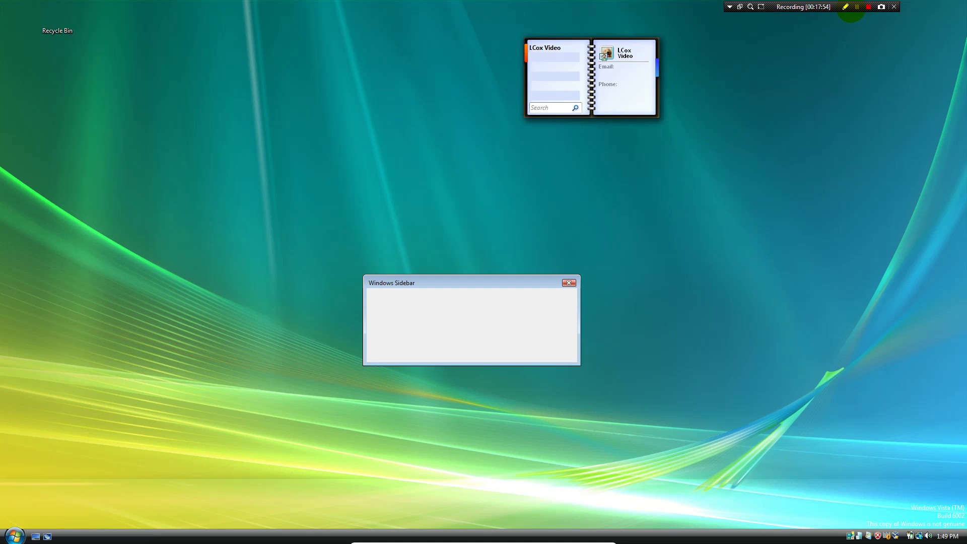
click(856, 7)
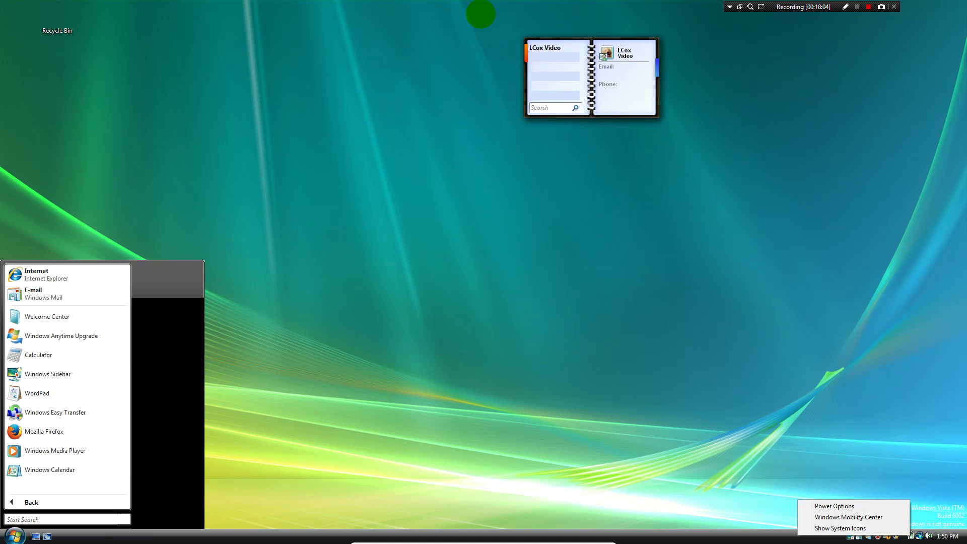
click(480, 14)
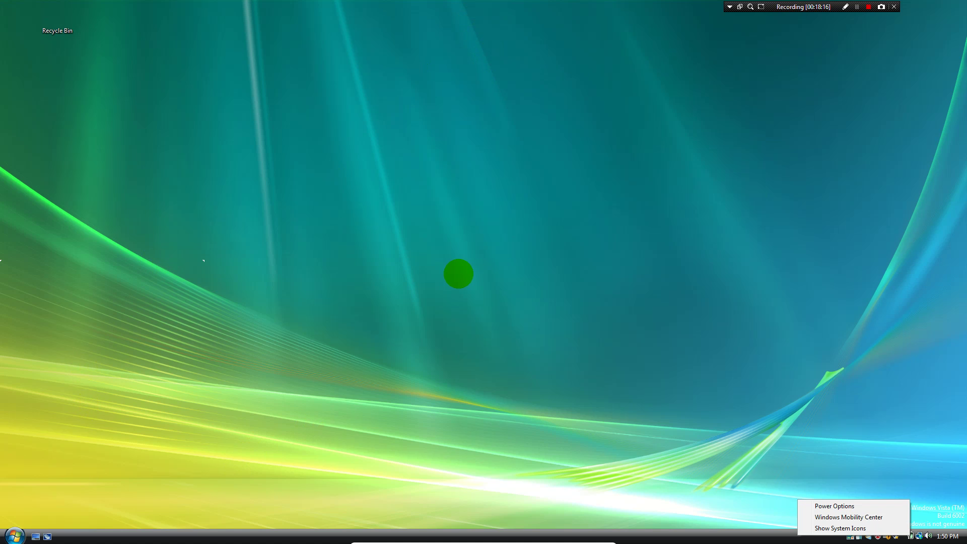
key(super)
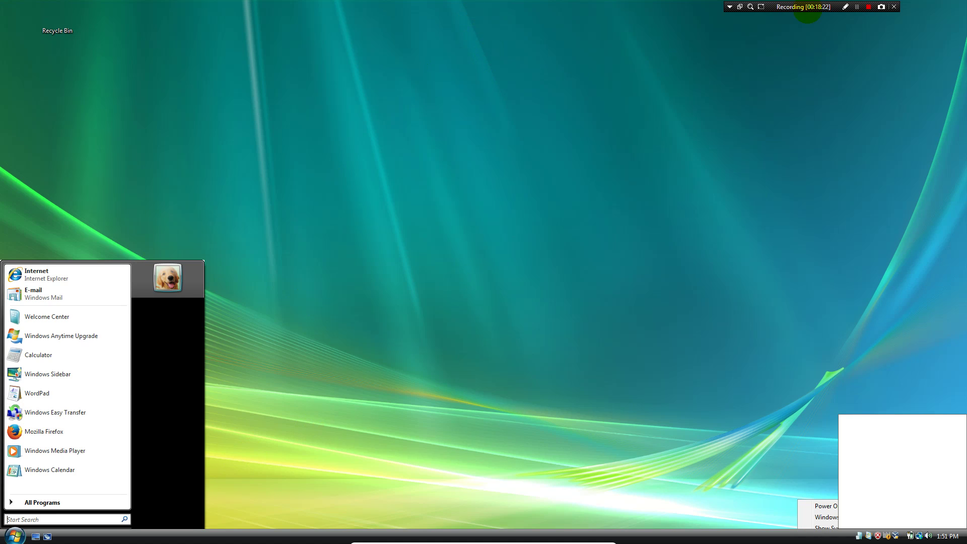
key(super)
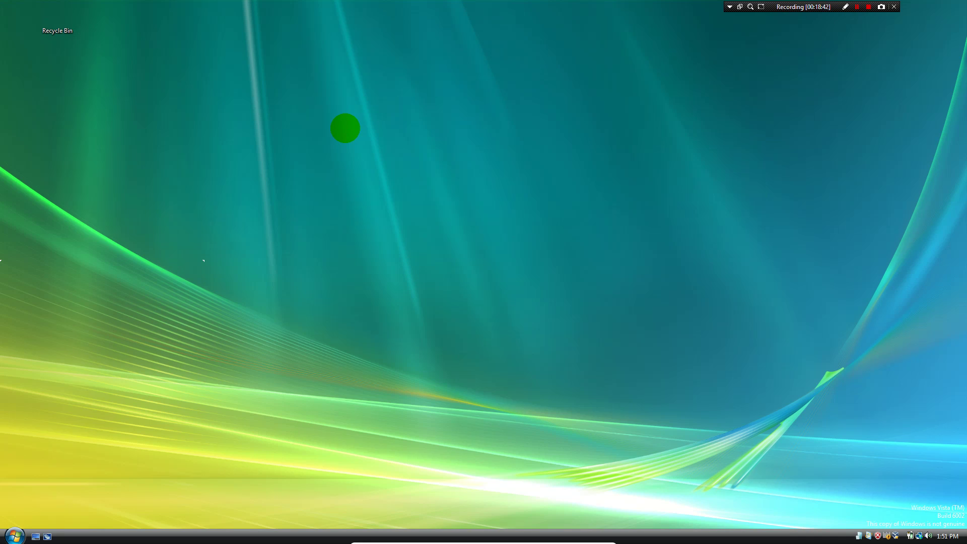
Shut down the computer using the Start menu's power options
key(super)
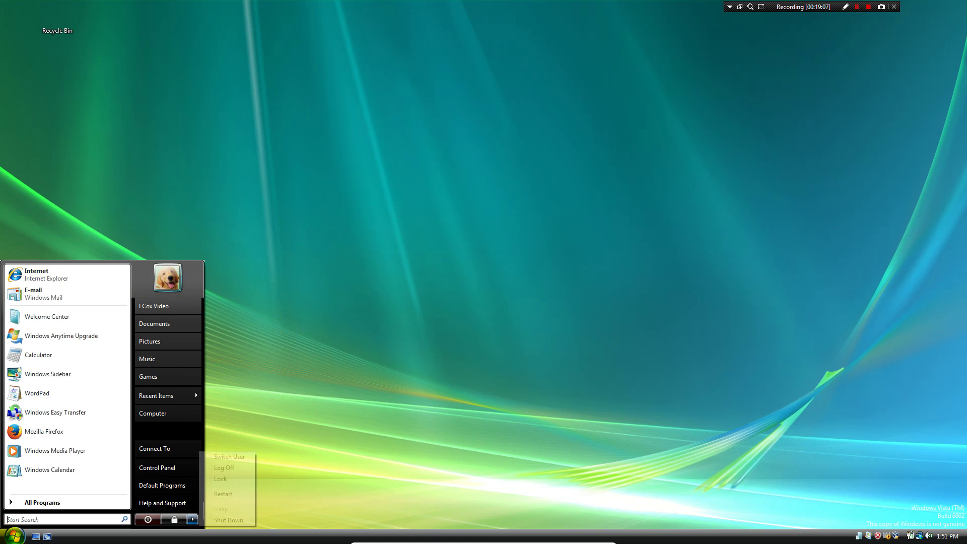
click(15, 536)
click(15, 536)
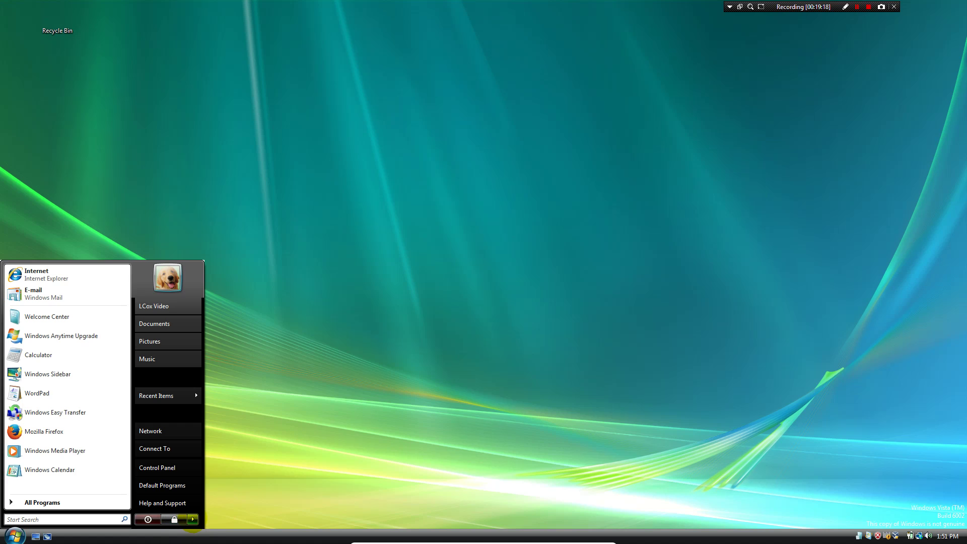
click(192, 520)
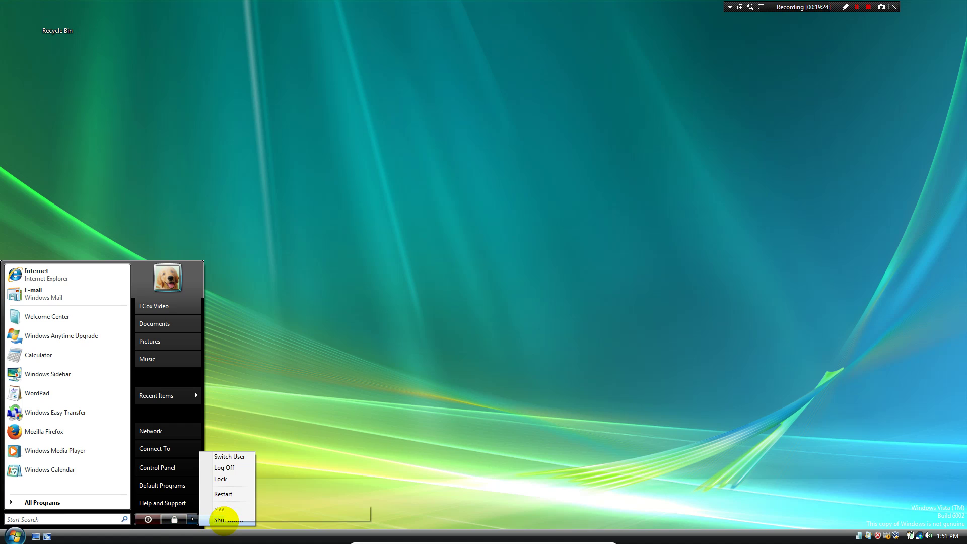
click(225, 521)
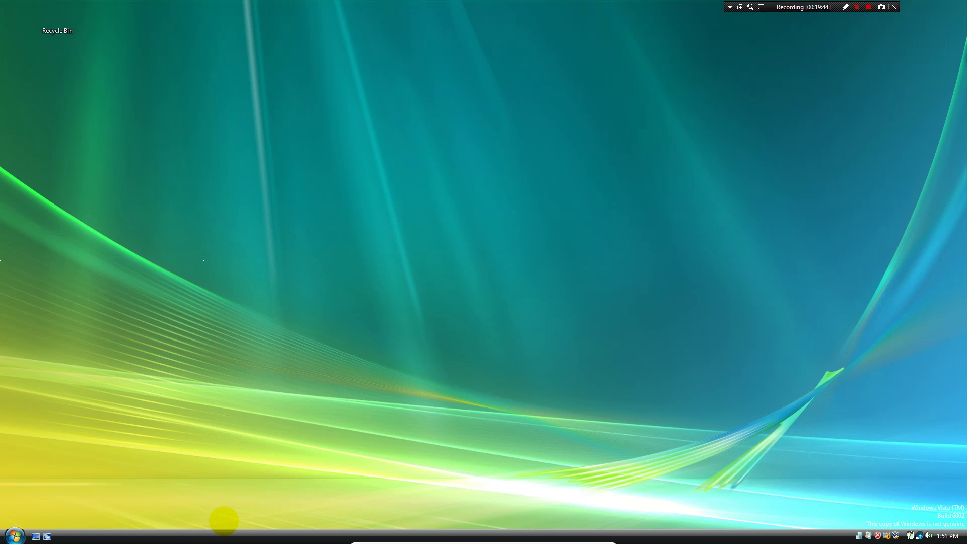
click(857, 6)
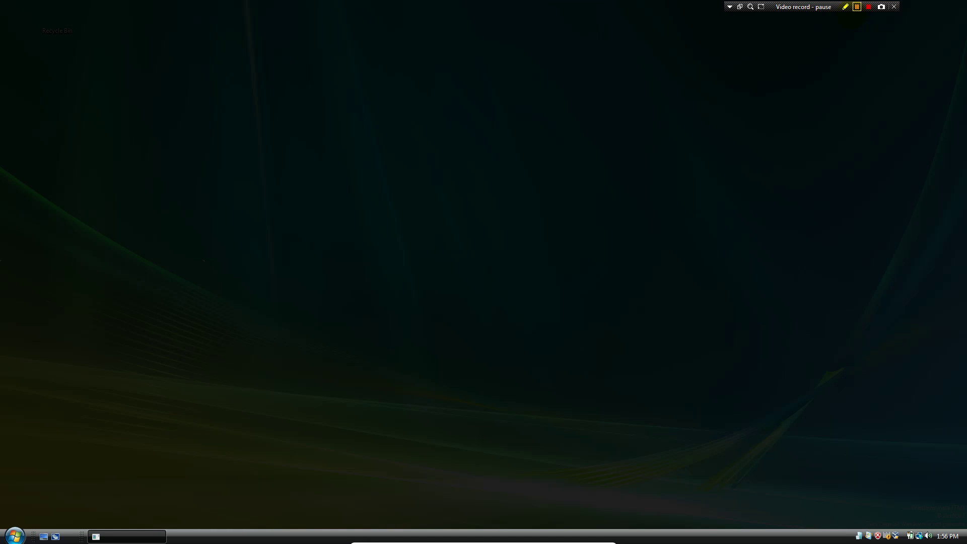
key(shift+F12)
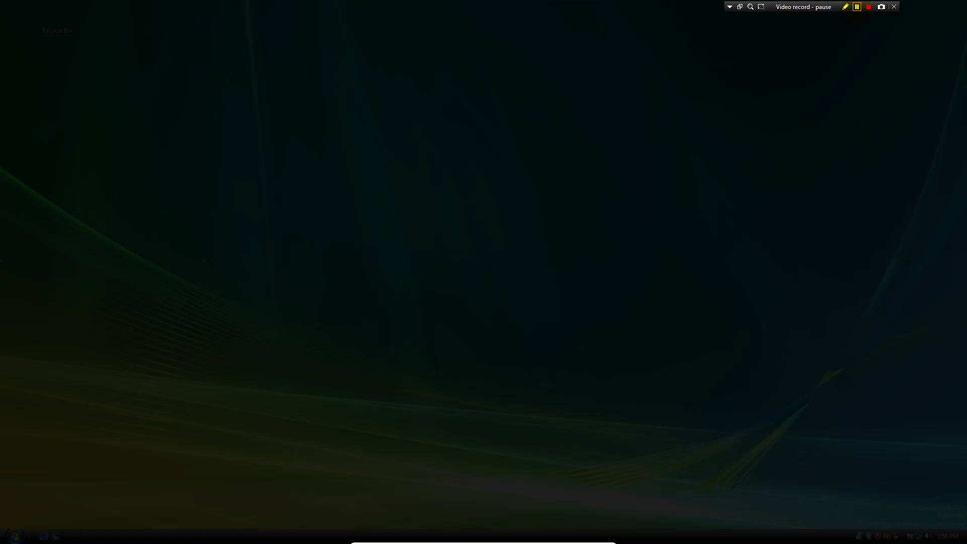
click(845, 7)
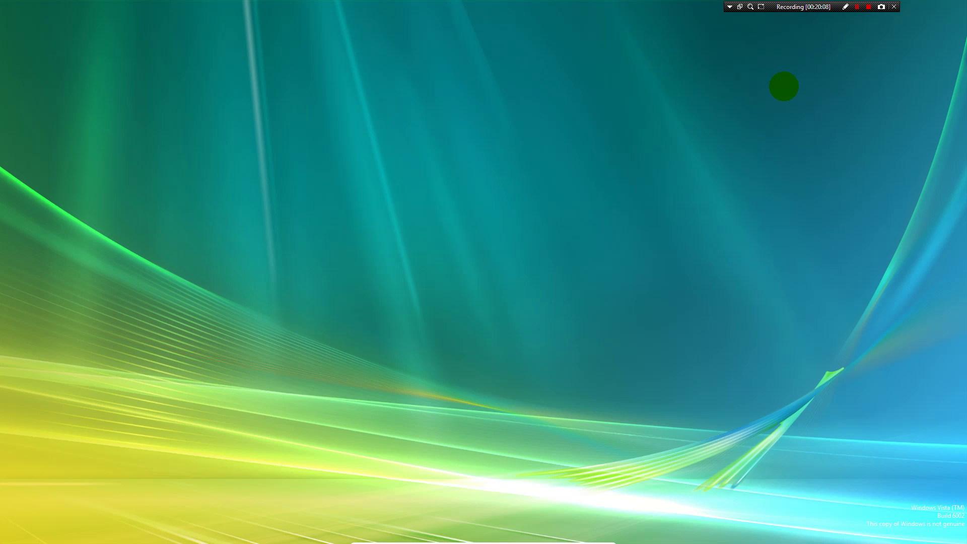
click(845, 6)
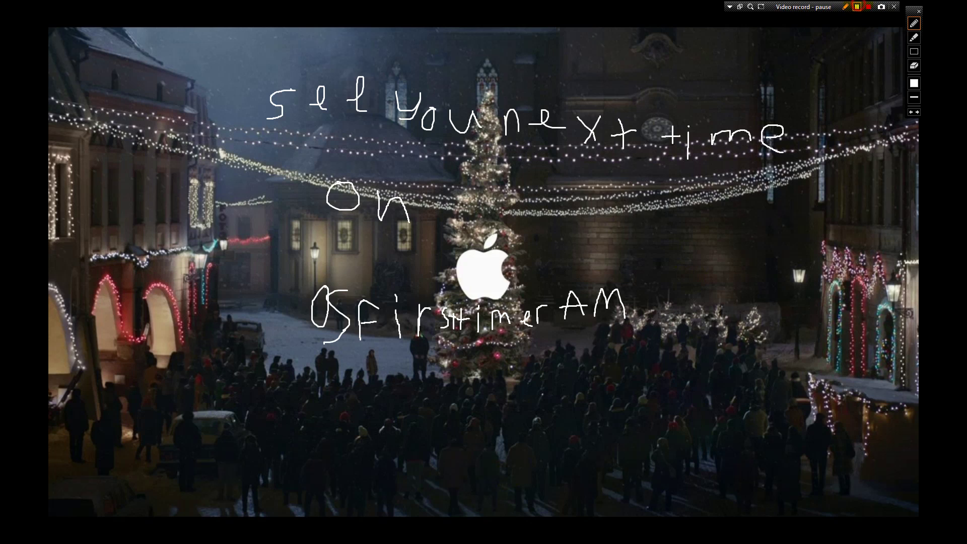
key(shift+F12)
key(shift+F12)
key(shift+F12)
key(shift+F12)
key(shift+F12)
key(F12)
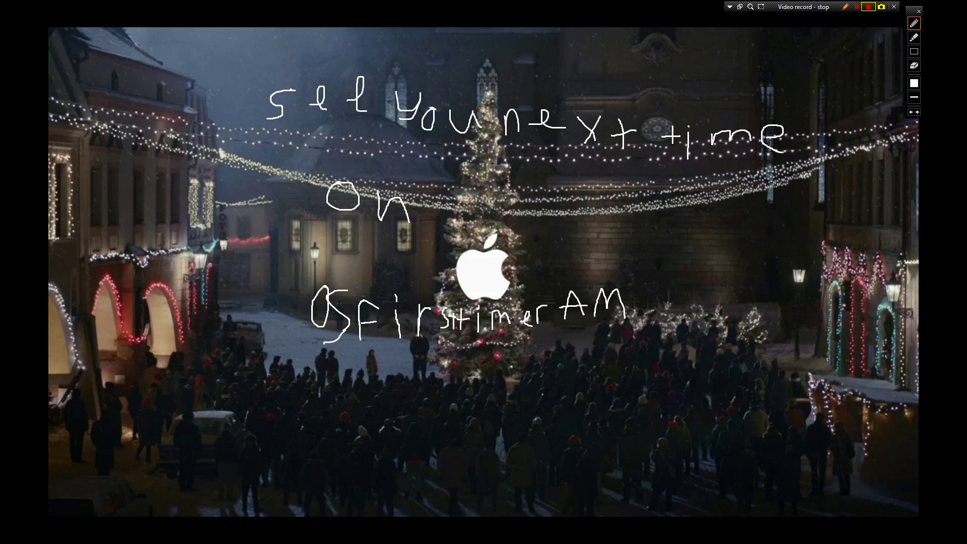